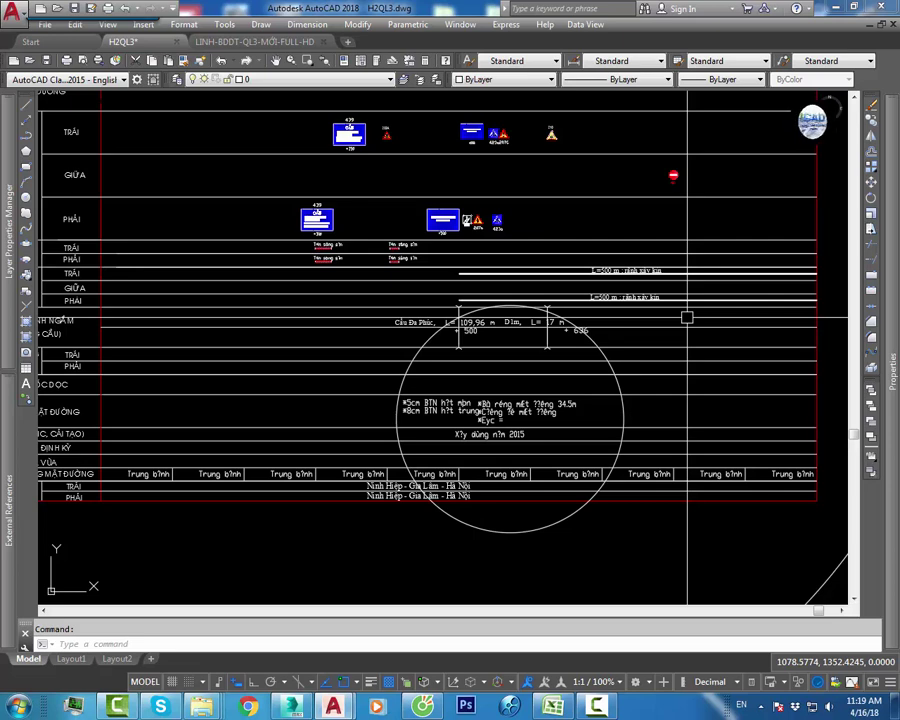
# Step: Switch to the LINH-BDDT-QL3-MOI-FULL-HD drawing and zoom around its profile table labels
pyautogui.click(255, 42)
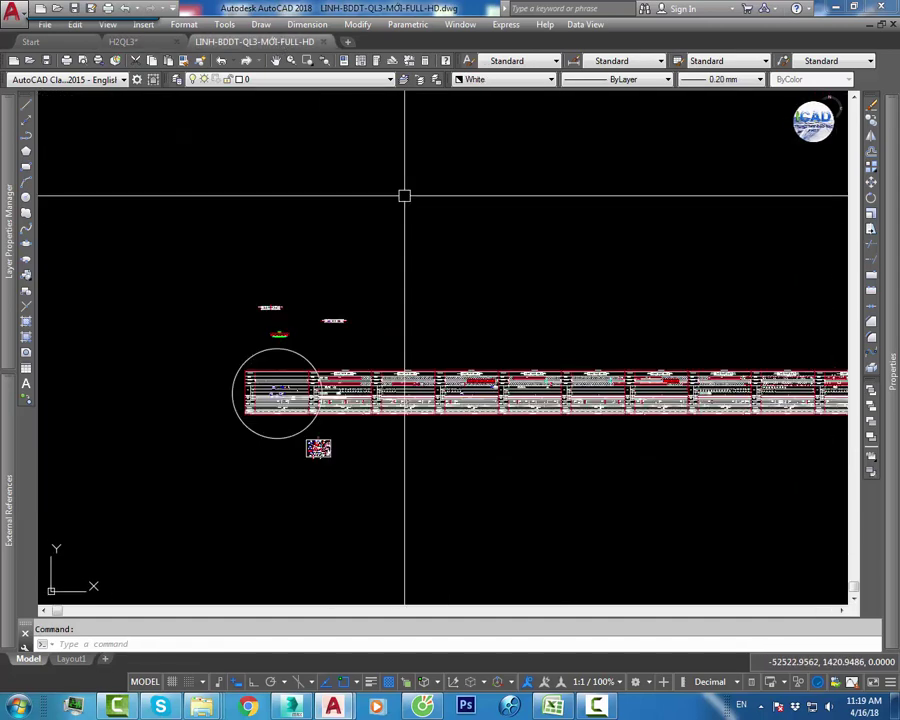
pyautogui.scroll(3, 313, 378)
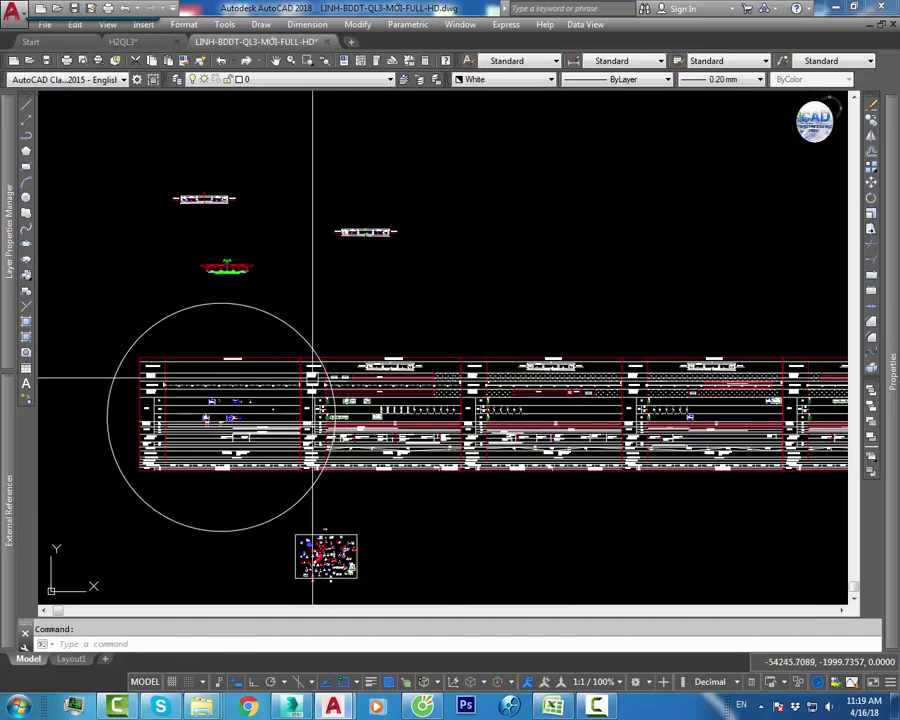
pyautogui.moveTo(313, 378); pyautogui.dragTo(526, 318, button='middle')
pyautogui.scroll(4, 356, 380)
pyautogui.moveTo(621, 458); pyautogui.dragTo(465, 338, button='middle')
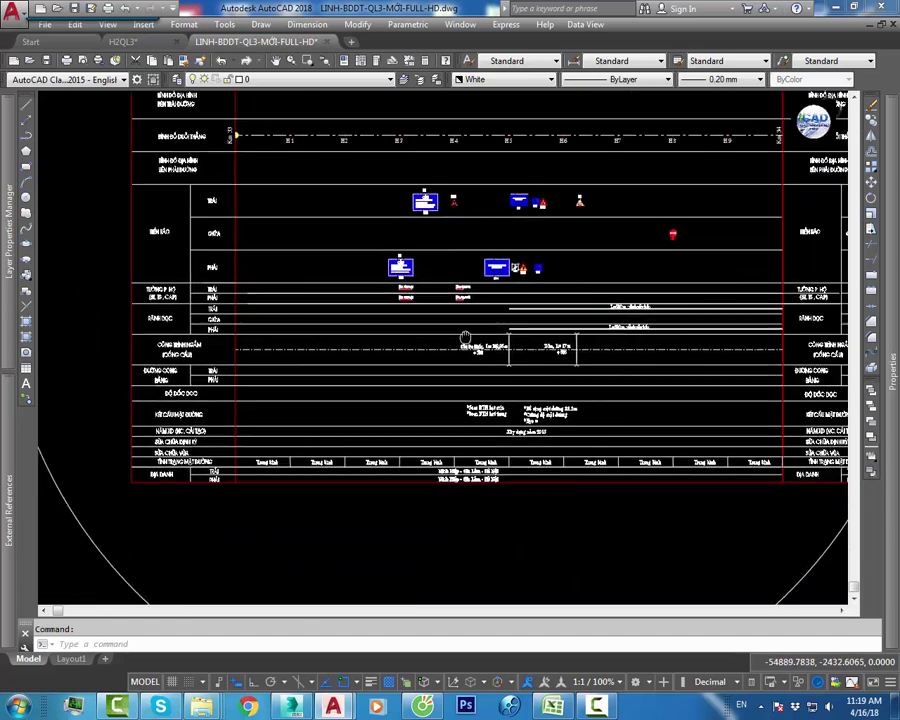
pyautogui.scroll(3, 575, 422)
pyautogui.scroll(-5, 536, 352)
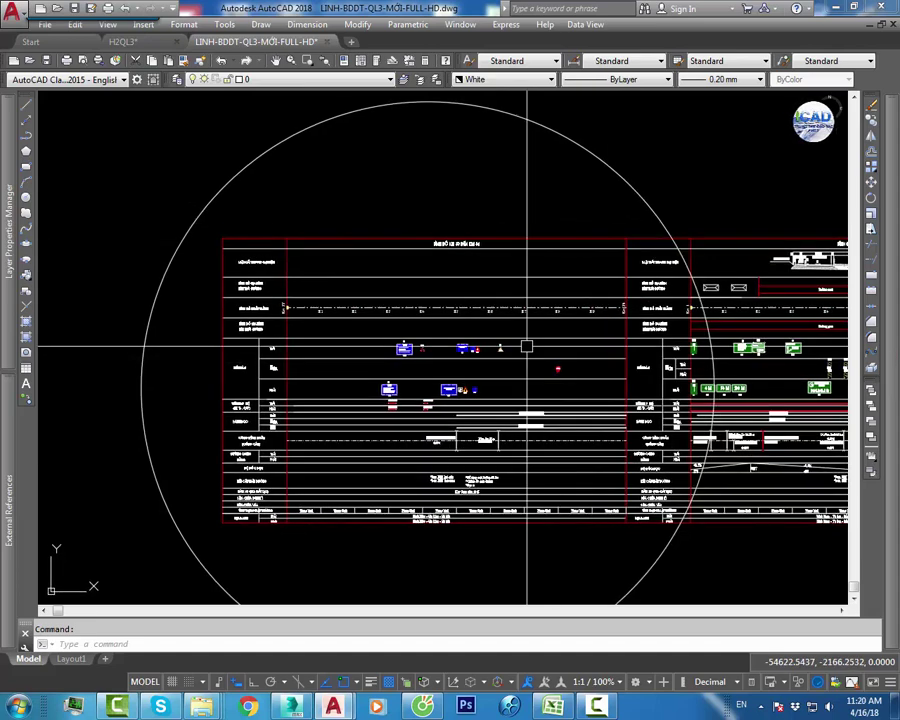
pyautogui.click(123, 41)
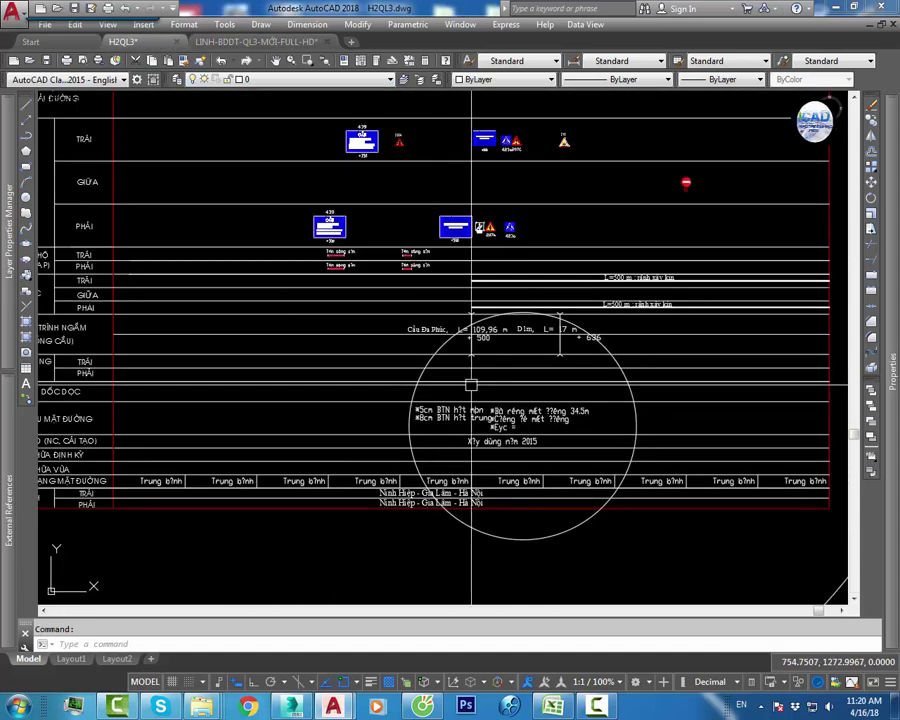
pyautogui.scroll(-2, 471, 385)
pyautogui.scroll(-4, 510, 330)
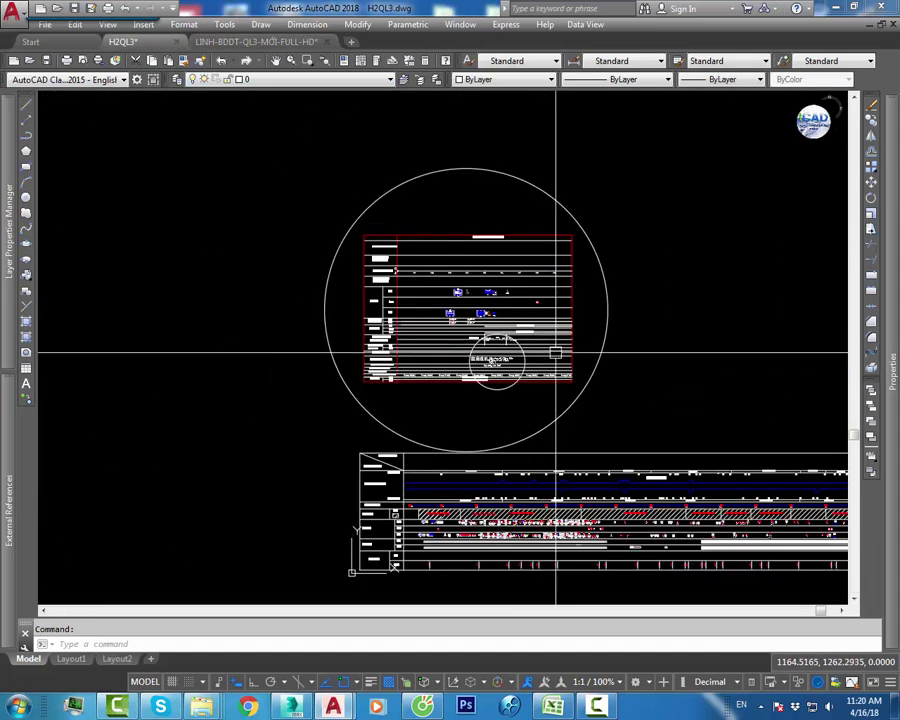
pyautogui.scroll(3, 490, 362)
pyautogui.scroll(3, 494, 370)
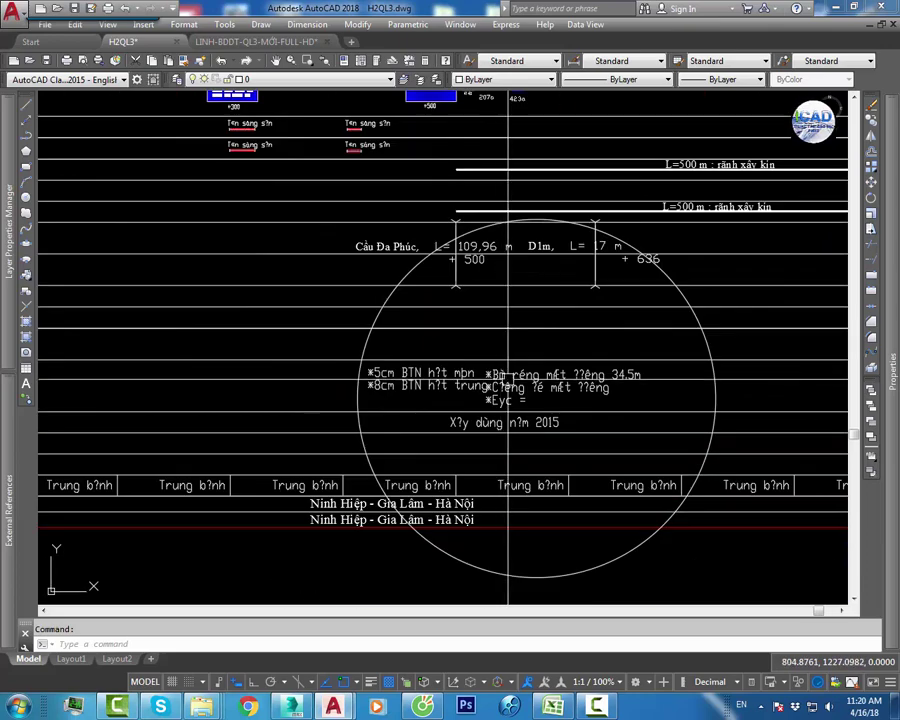
pyautogui.click(256, 41)
pyautogui.scroll(5, 474, 490)
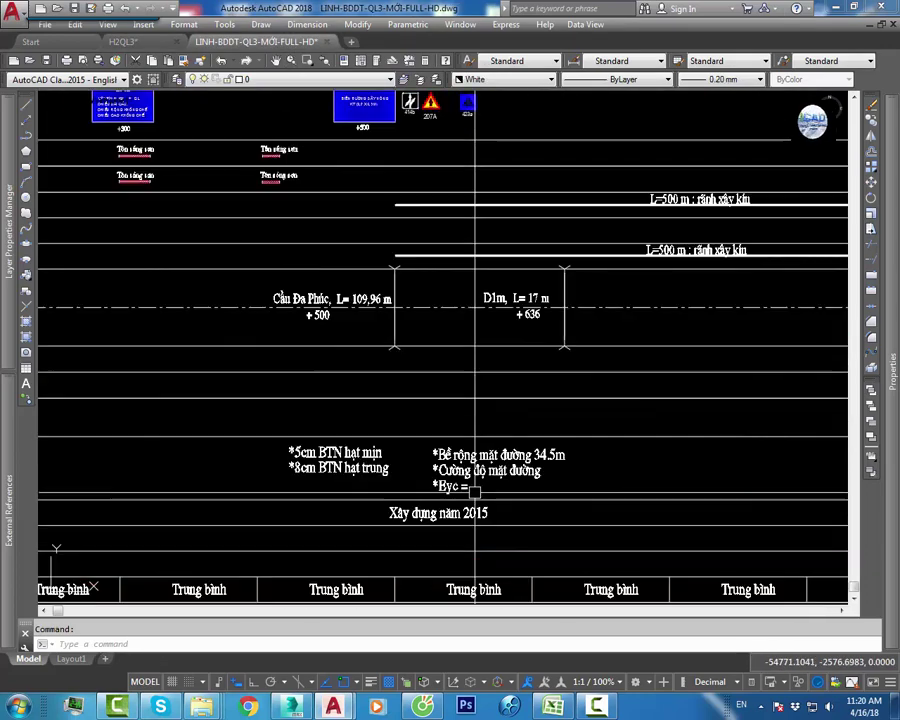
pyautogui.scroll(2, 450, 470)
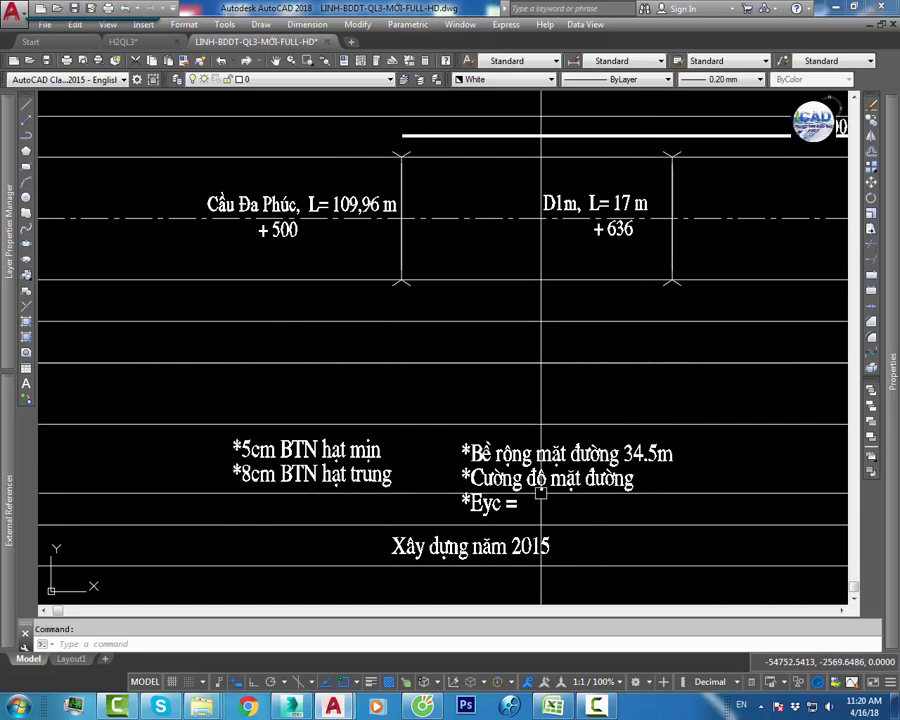
pyautogui.scroll(-2, 510, 345)
pyautogui.scroll(-1, 552, 340)
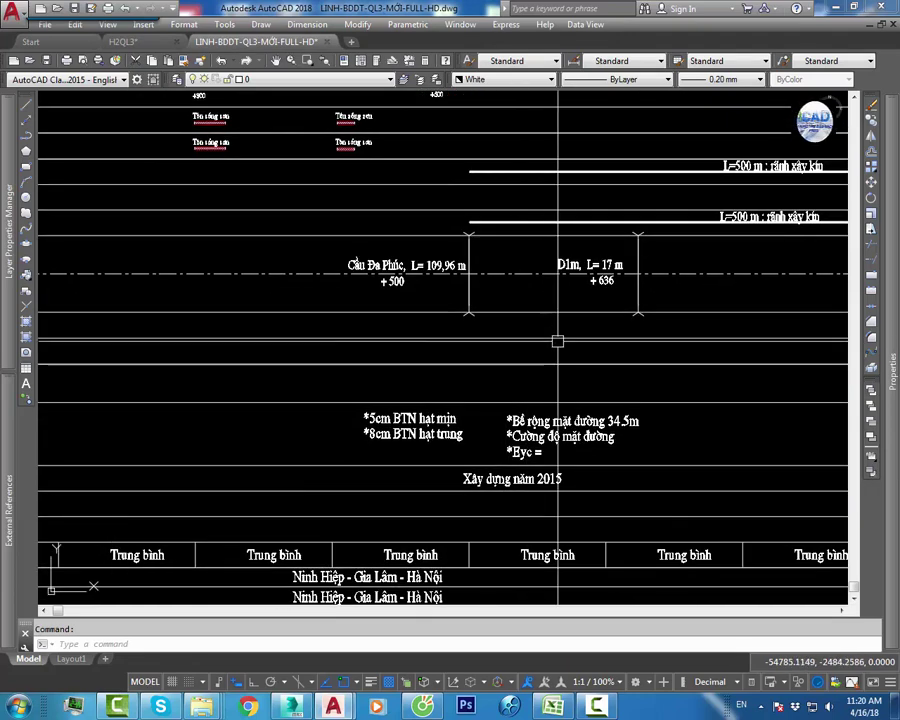
pyautogui.scroll(-3, 563, 352)
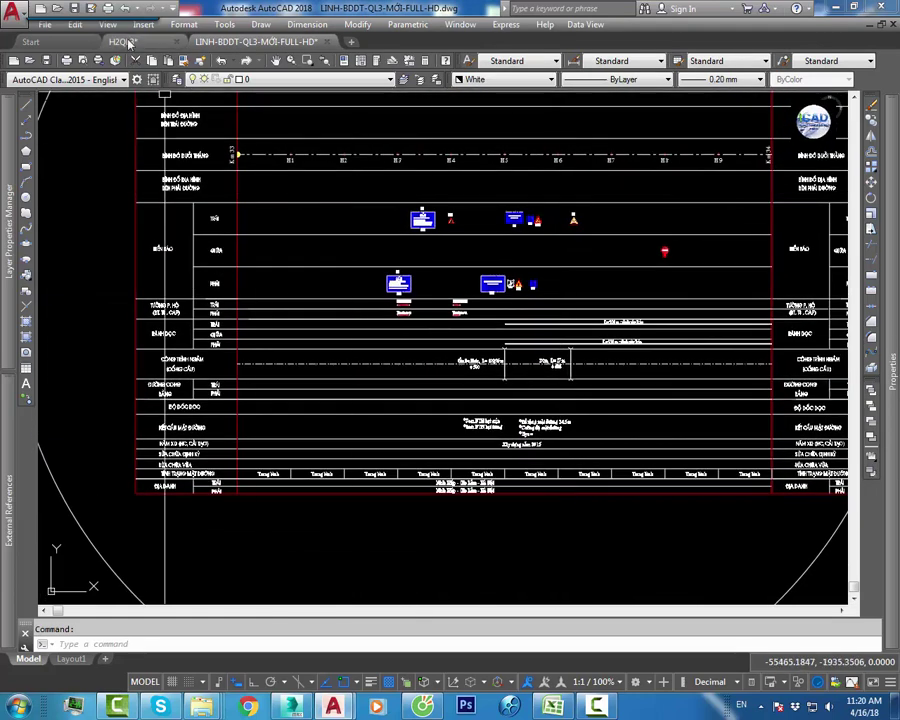
pyautogui.click(122, 41)
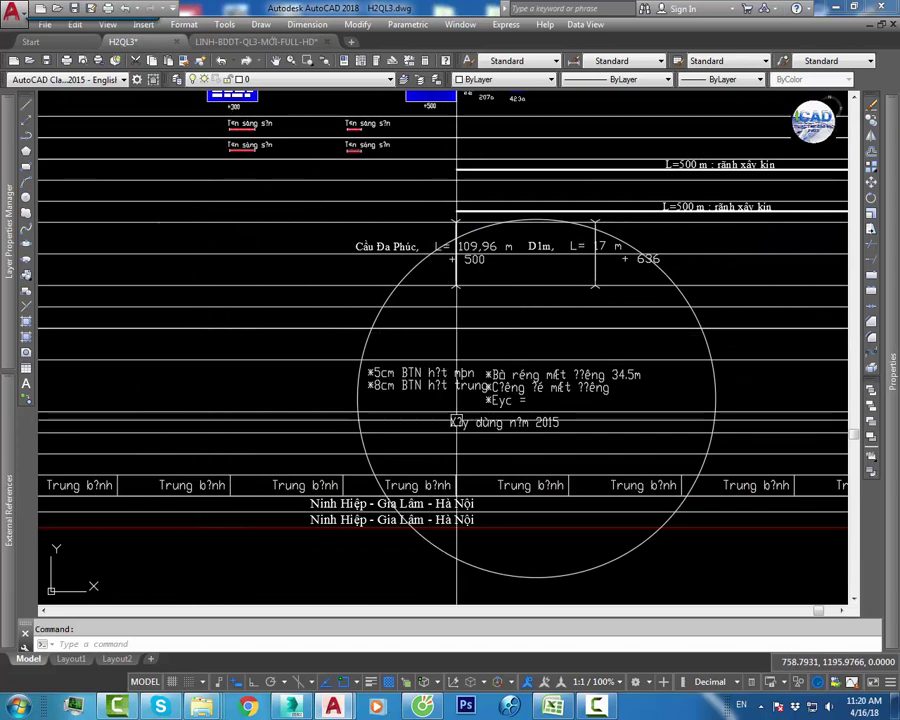
pyautogui.scroll(-2, 521, 352)
pyautogui.moveTo(573, 336); pyautogui.dragTo(503, 428, button='middle')
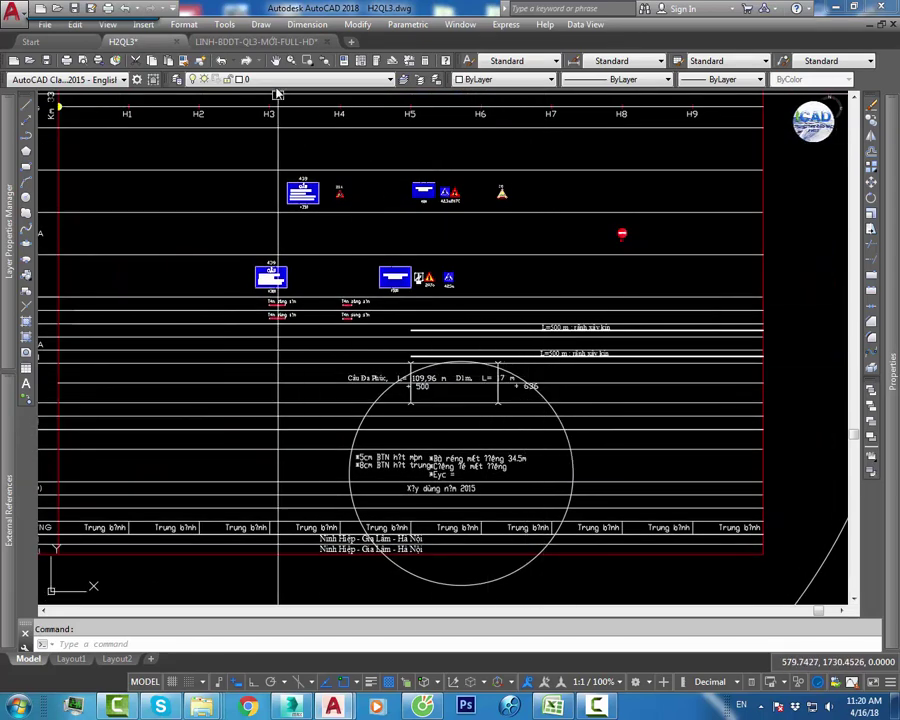
pyautogui.click(256, 41)
pyautogui.scroll(4, 538, 393)
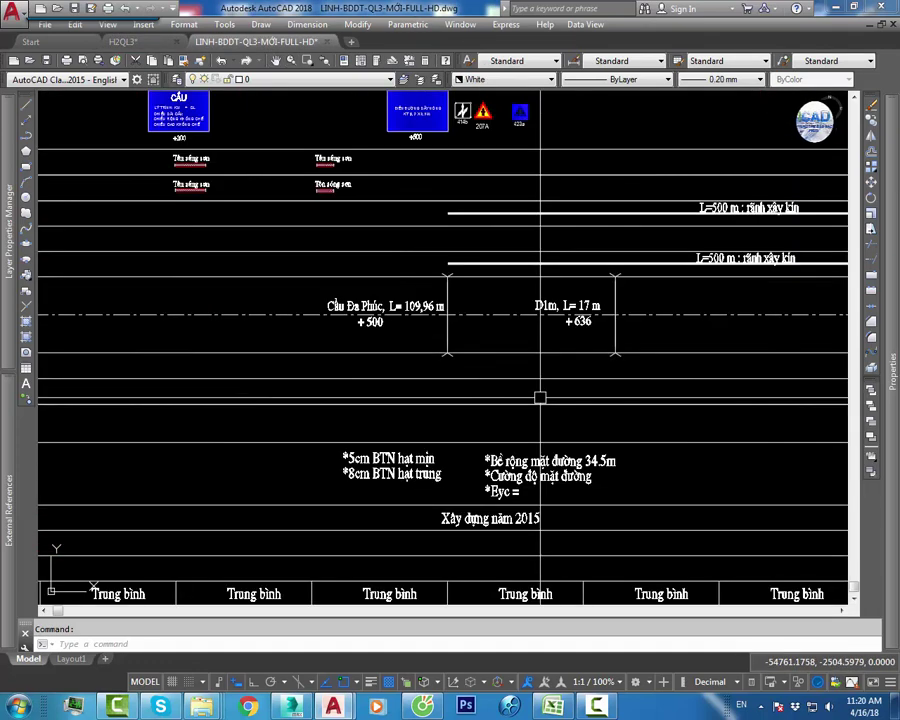
pyautogui.scroll(-2, 576, 286)
pyautogui.moveTo(574, 268); pyautogui.dragTo(539, 346, button='middle')
pyautogui.scroll(-3, 539, 346)
pyautogui.scroll(6, 528, 427)
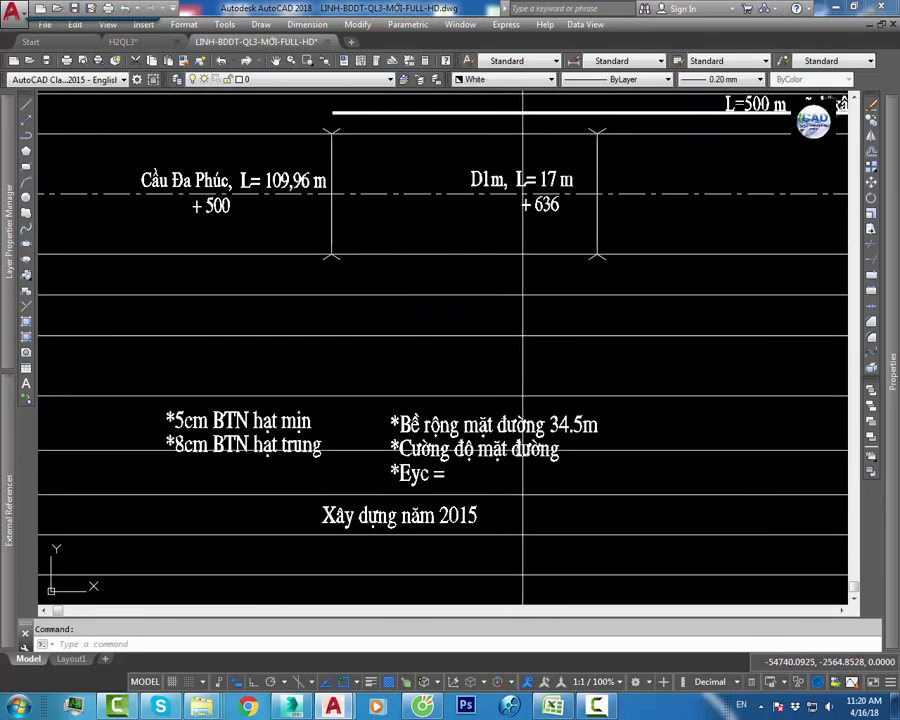
# Step: Select the '*Bề rộng mặt đường 34.5m' note and view its Standard text style (.VnTime, width 0.75)
pyautogui.click(528, 427)
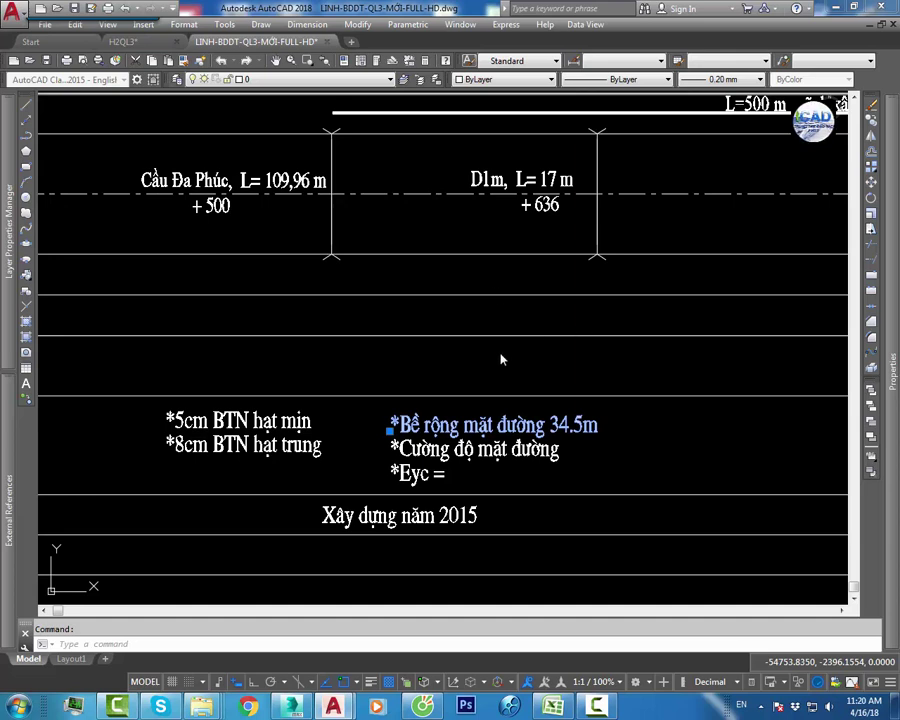
pyautogui.click(469, 61)
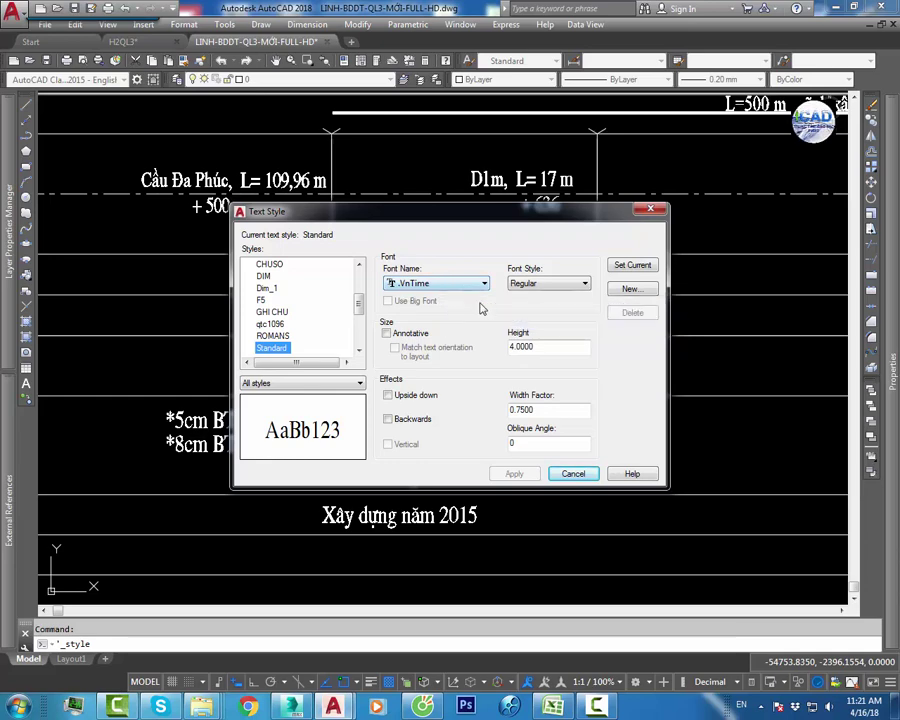
# Step: Cancel the Text Style dialog unchanged and zoom and pan around the sheet
pyautogui.click(650, 209)
pyautogui.scroll(-3, 520, 350)
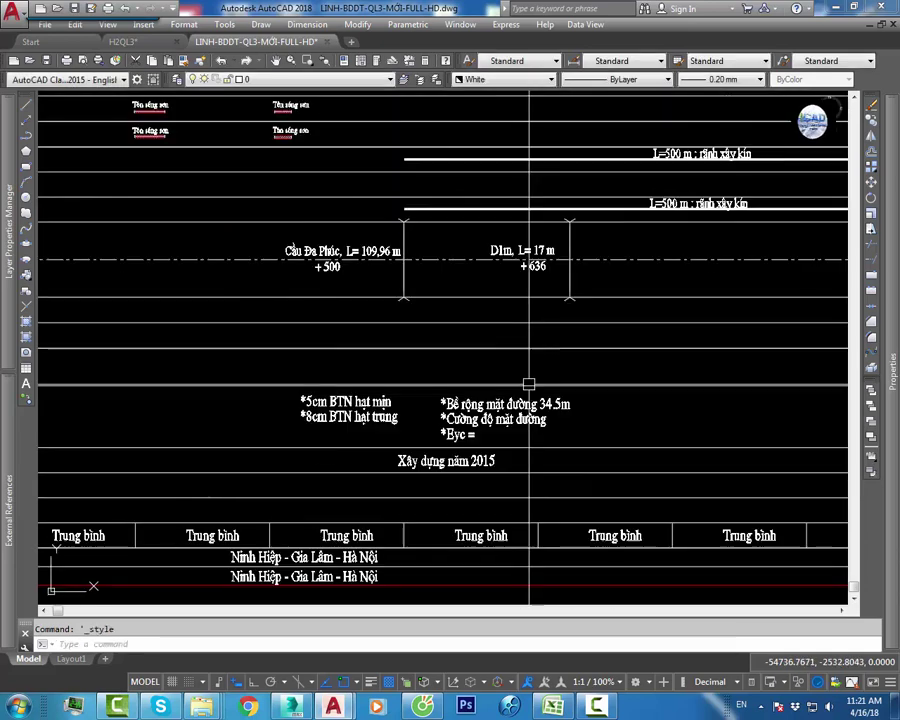
pyautogui.scroll(-3, 520, 395)
pyautogui.scroll(-2, 578, 358)
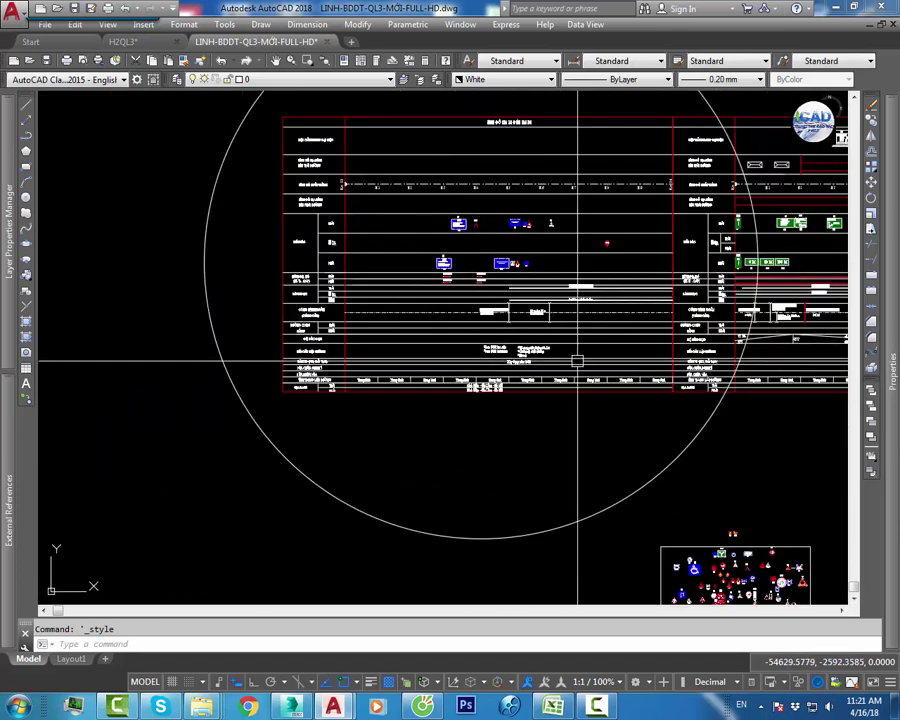
pyautogui.moveTo(492, 326); pyautogui.dragTo(499, 359, button='middle')
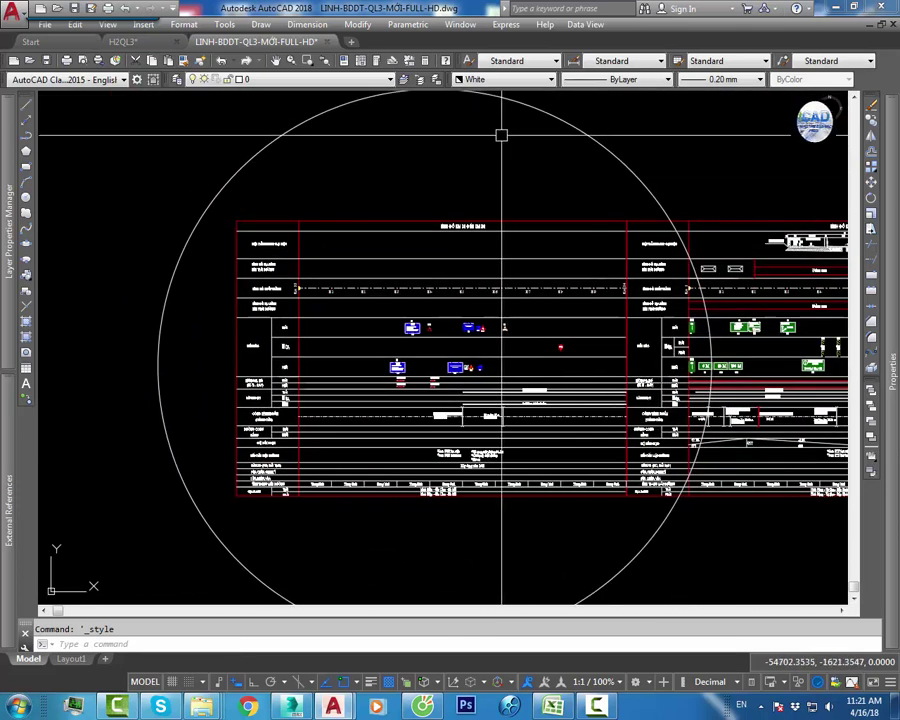
pyautogui.scroll(2, 478, 440)
pyautogui.scroll(2, 534, 277)
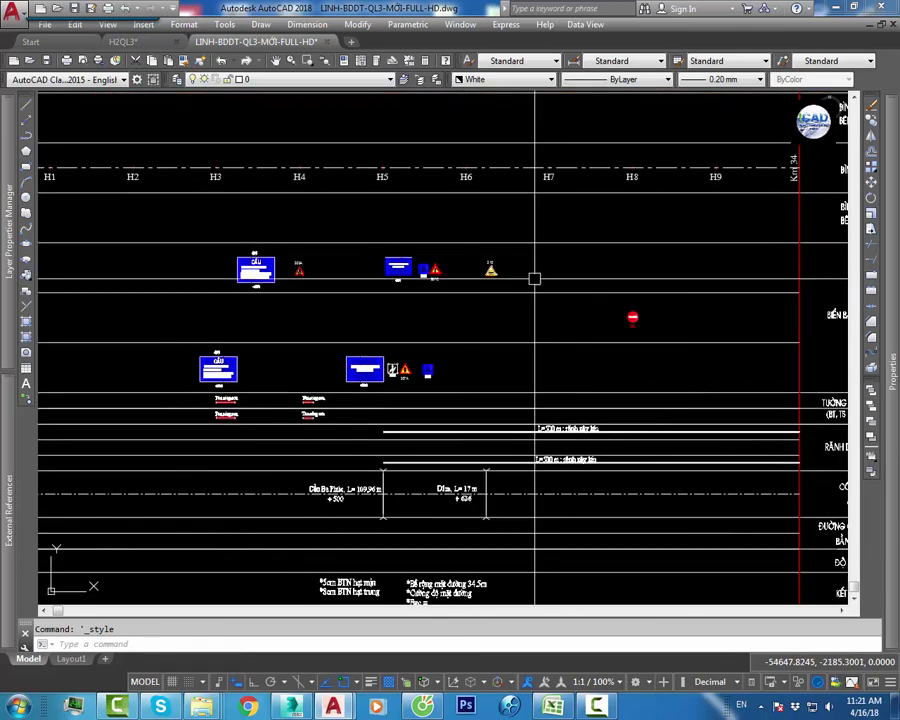
pyautogui.scroll(-2, 560, 328)
pyautogui.moveTo(560, 316); pyautogui.dragTo(542, 332, button='middle')
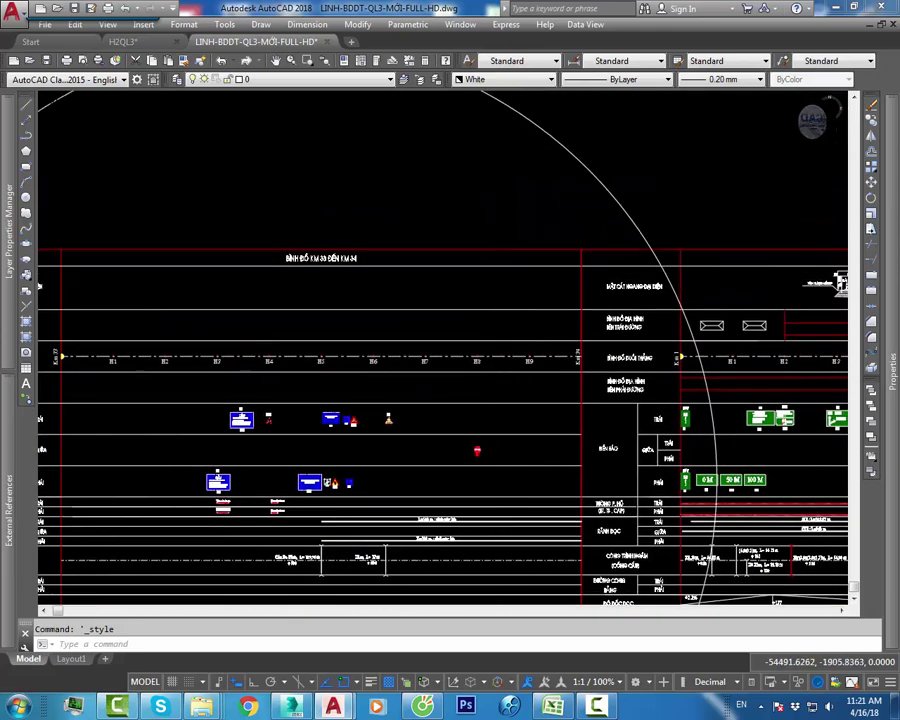
pyautogui.scroll(-5, 480, 300)
pyautogui.scroll(4, 505, 355)
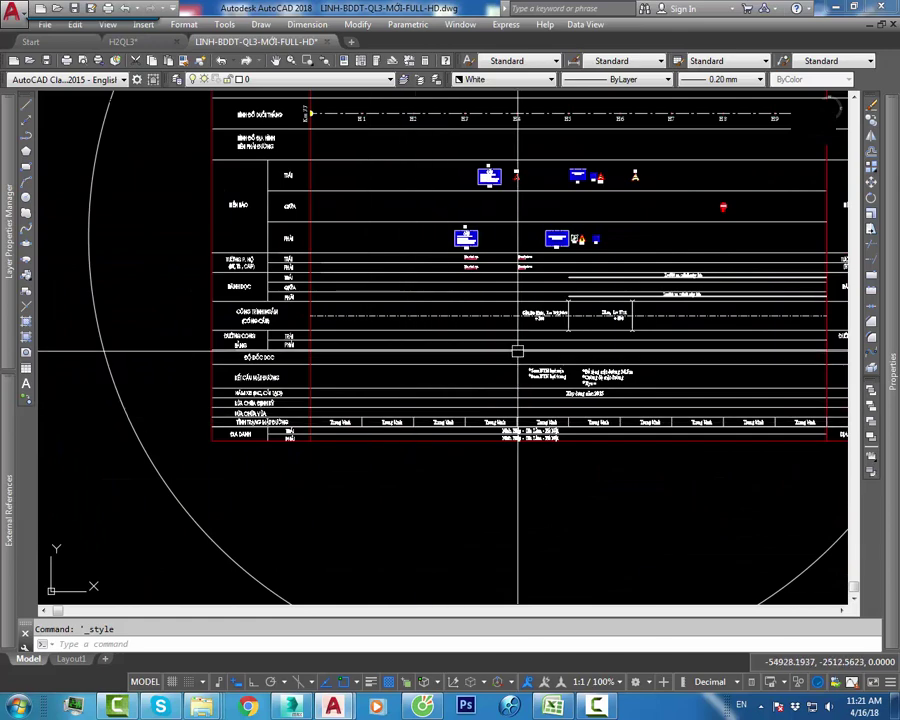
pyautogui.scroll(-2, 530, 330)
pyautogui.click(574, 60)
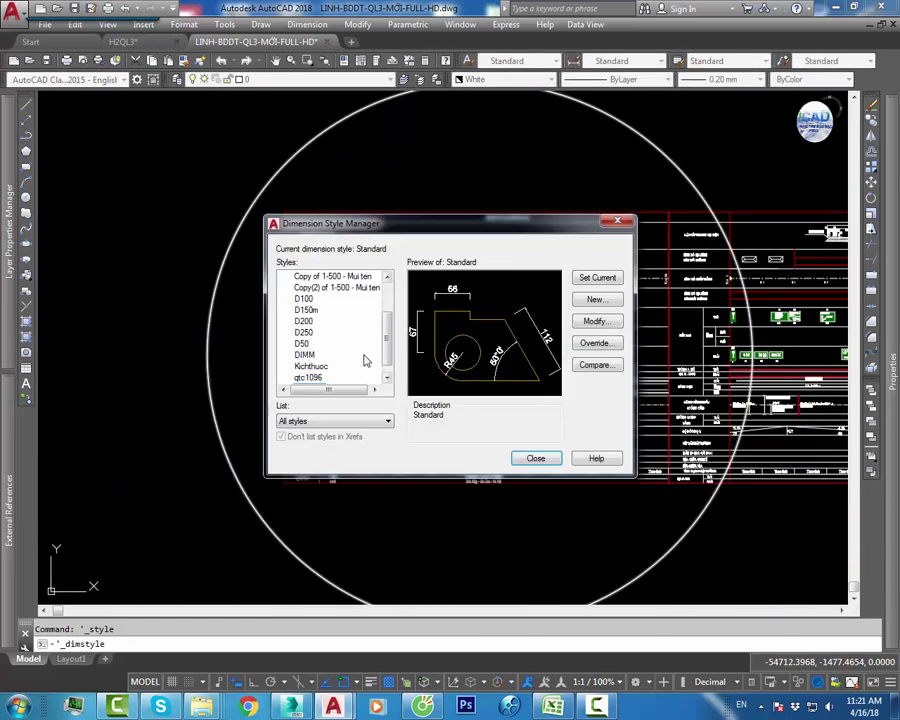
pyautogui.moveTo(389, 328)
pyautogui.mouseDown()
pyautogui.moveTo(389, 300)
pyautogui.moveTo(388, 362)
pyautogui.mouseUp()
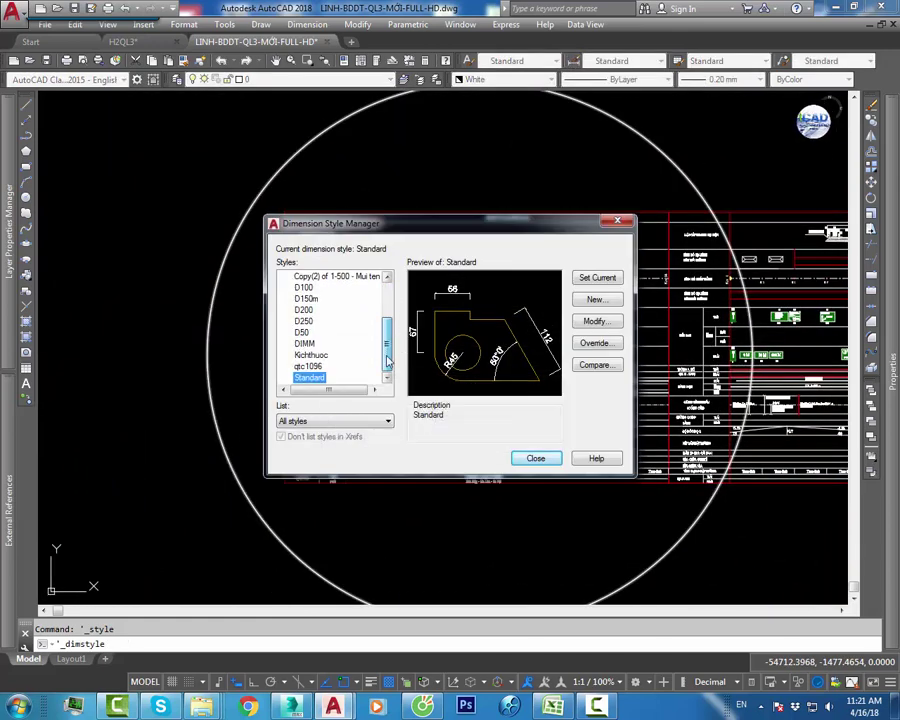
pyautogui.click(596, 299)
pyautogui.write('Moi')
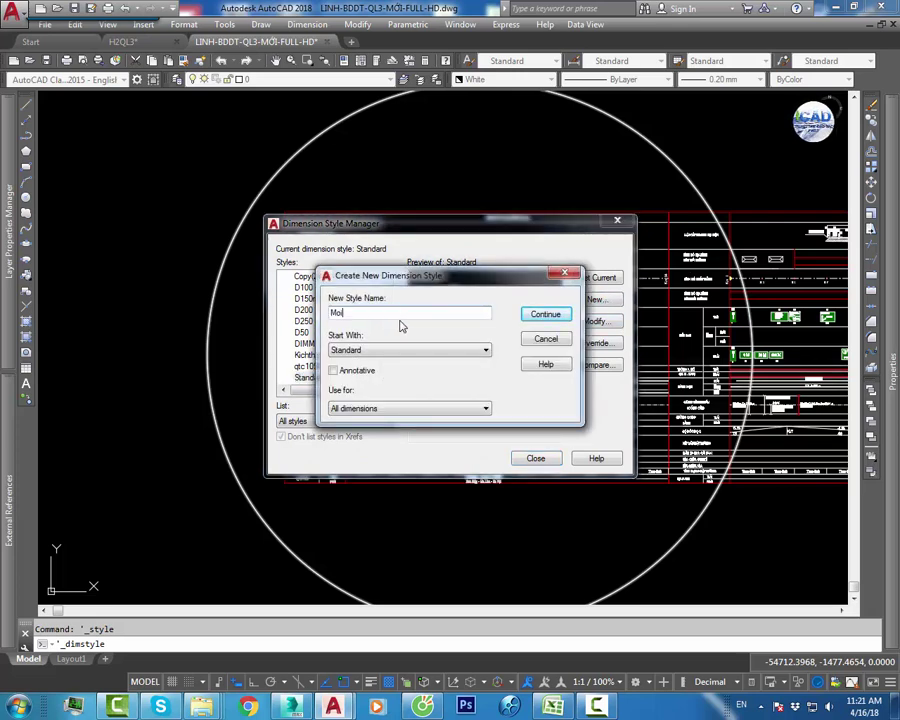
pyautogui.click(527, 317)
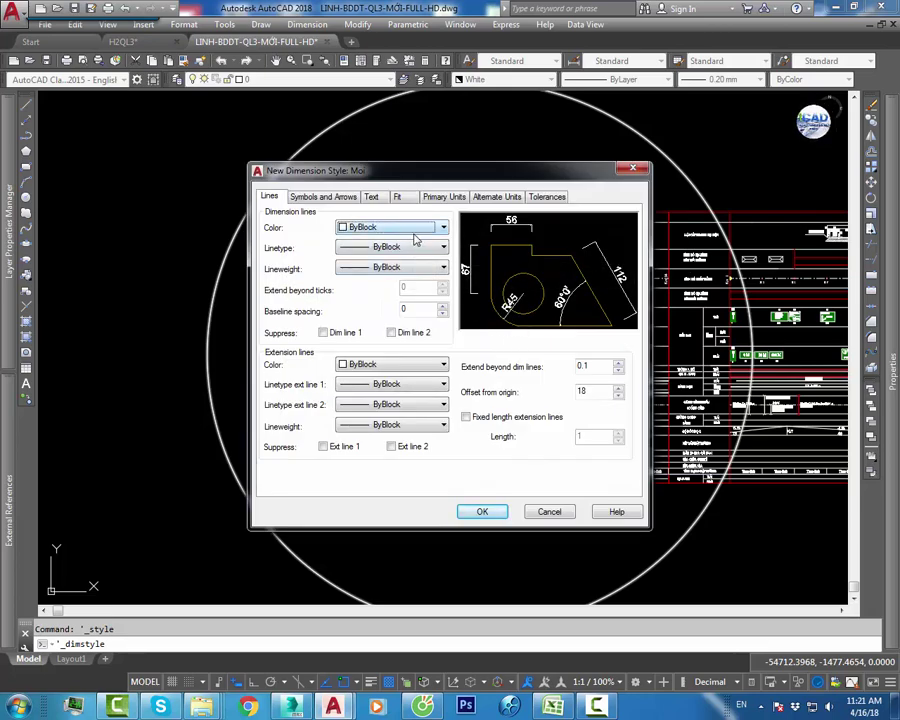
pyautogui.click(633, 171)
# Step: Close the Dimension Style Manager and add a current text style 'Moi' using .VnTime, width 0.75
pyautogui.click(626, 216)
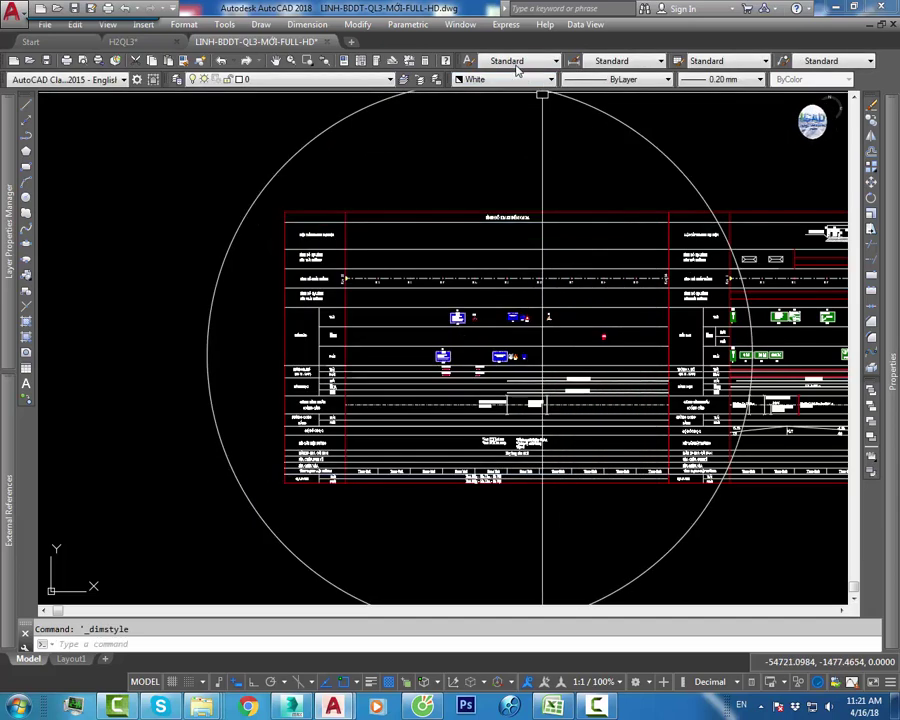
pyautogui.click(468, 62)
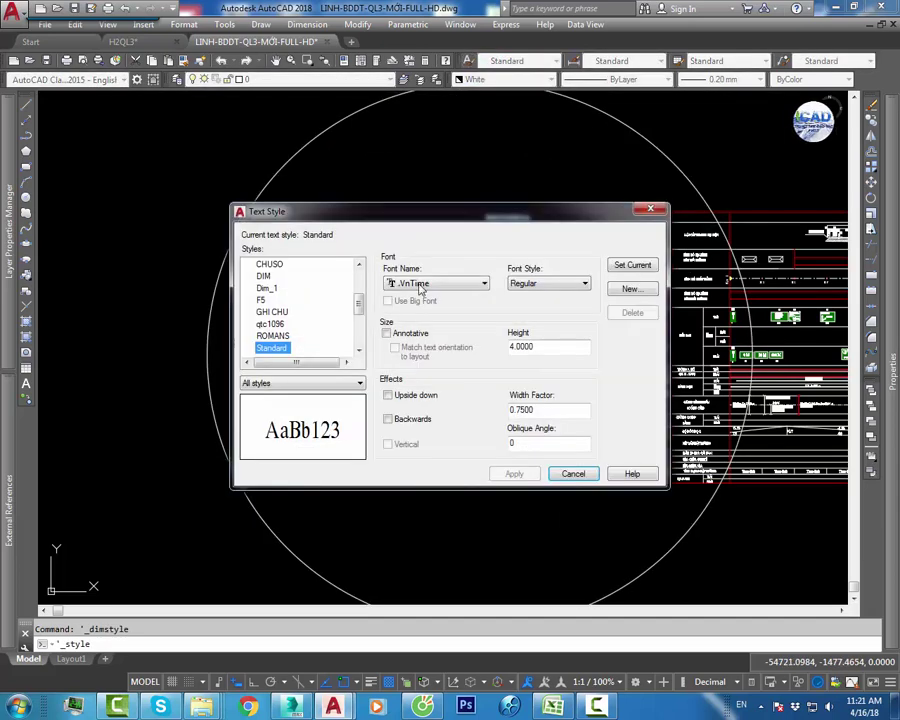
pyautogui.click(650, 291)
pyautogui.write('Moi')
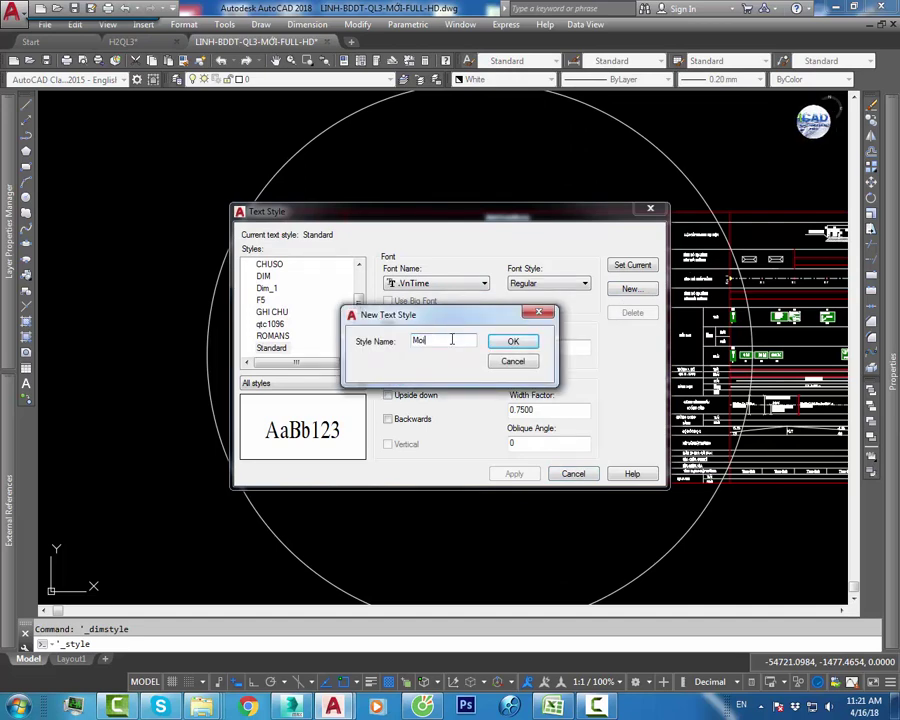
pyautogui.click(516, 343)
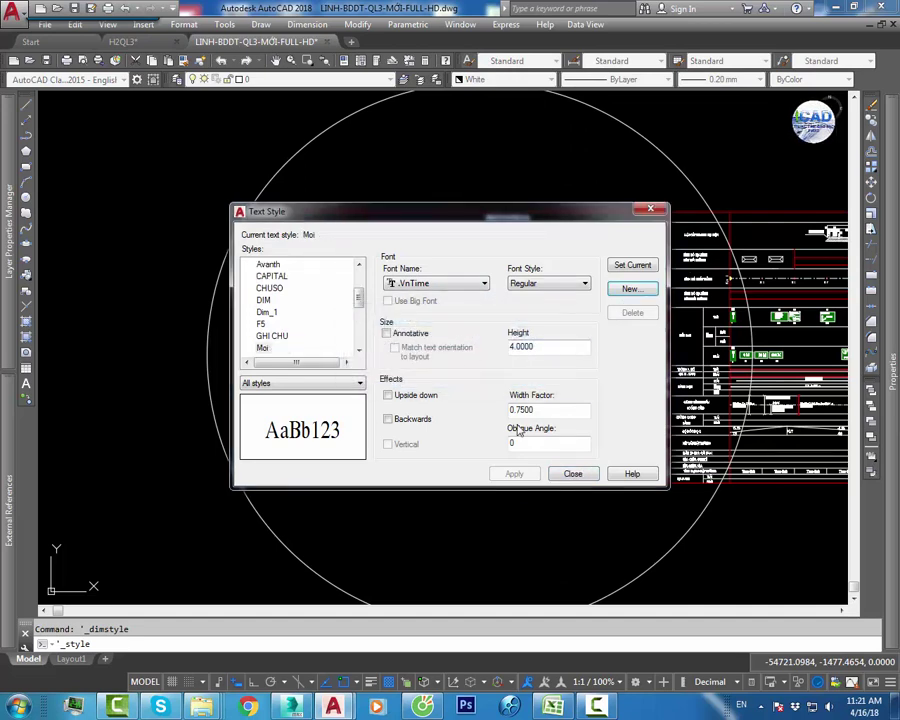
pyautogui.click(572, 474)
# Step: Window-select the left sheet and filter the Properties palette to its Text (40) objects
pyautogui.click(279, 203)
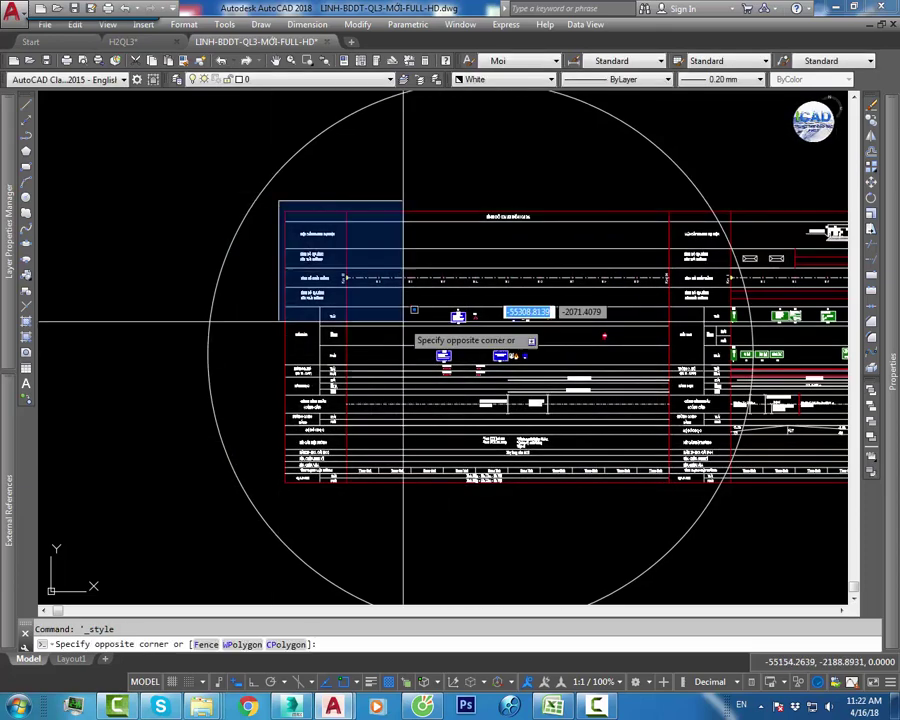
pyautogui.click(672, 510)
pyautogui.moveTo(439, 337); pyautogui.dragTo(392, 342, button='middle')
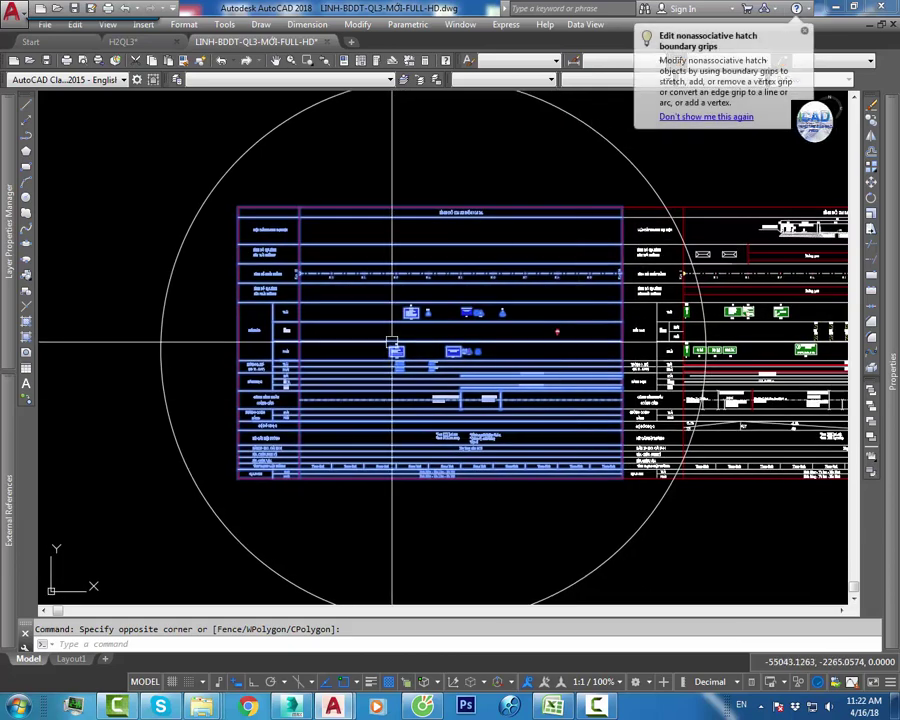
pyautogui.scroll(3, 392, 342)
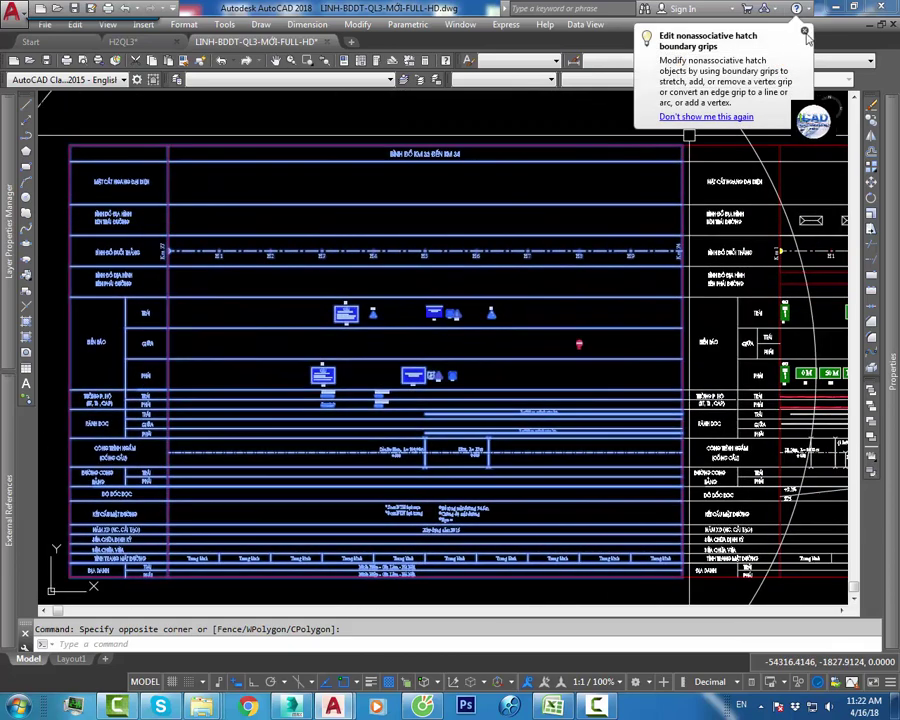
pyautogui.click(806, 36)
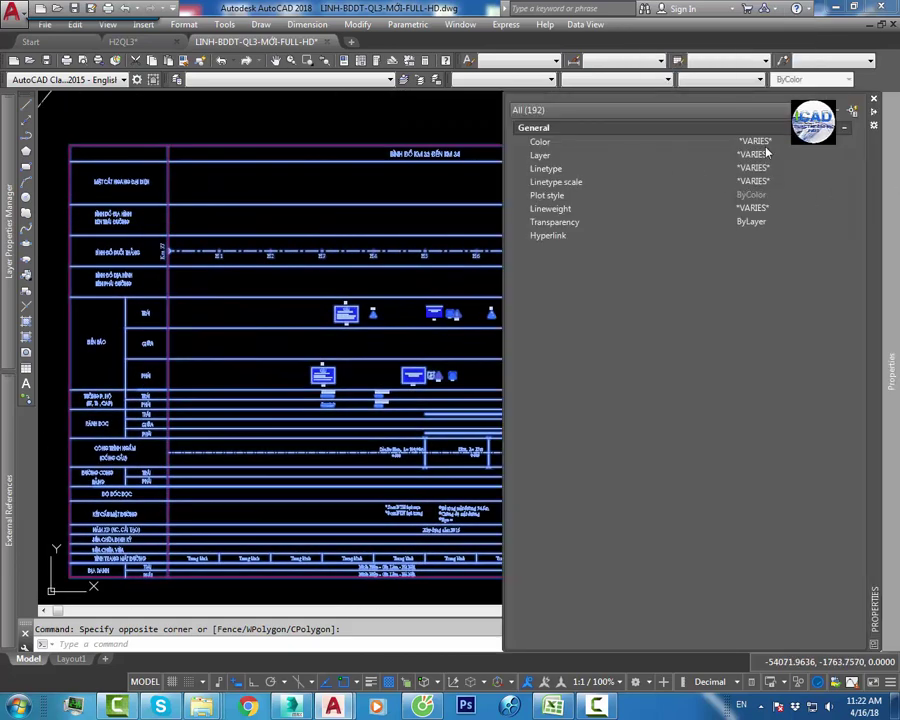
pyautogui.click(577, 111)
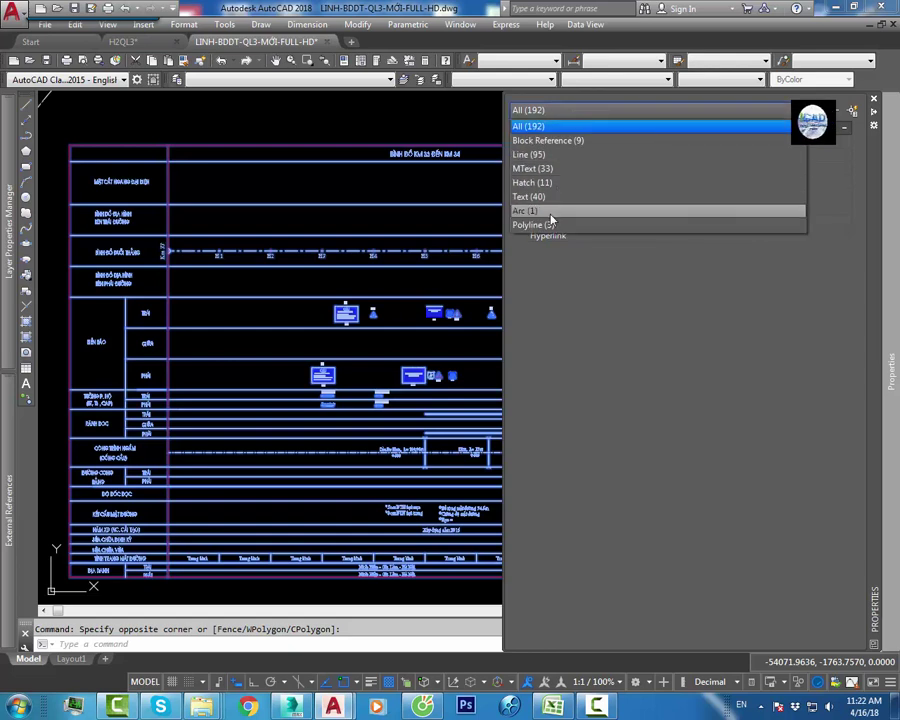
pyautogui.click(548, 197)
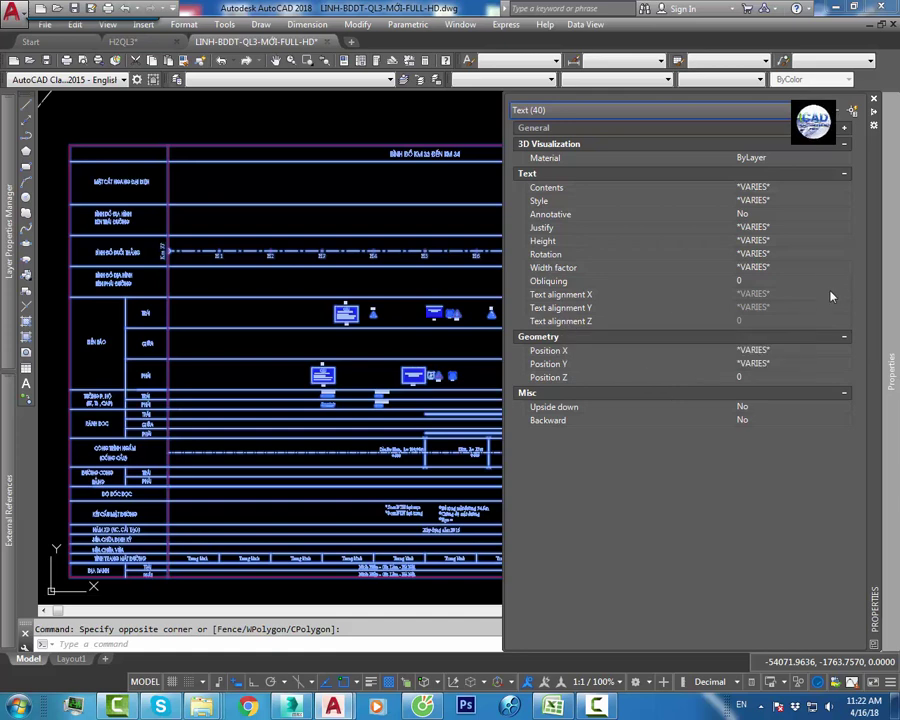
# Step: Set the Style of the 40 single-line text objects to Moi
pyautogui.click(793, 204)
pyautogui.scroll(1, 788, 300)
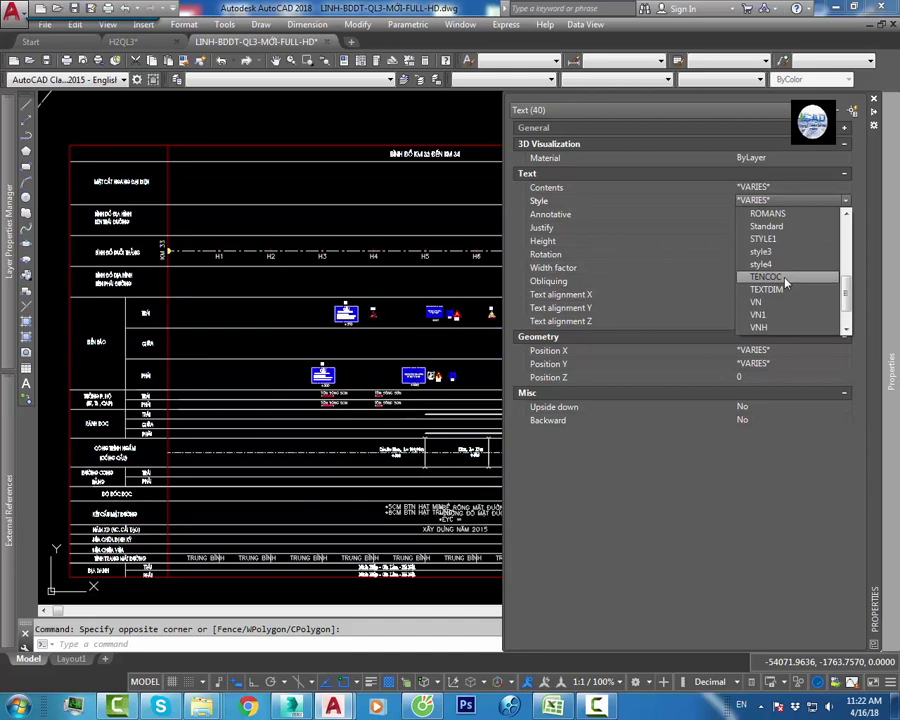
pyautogui.scroll(1, 788, 310)
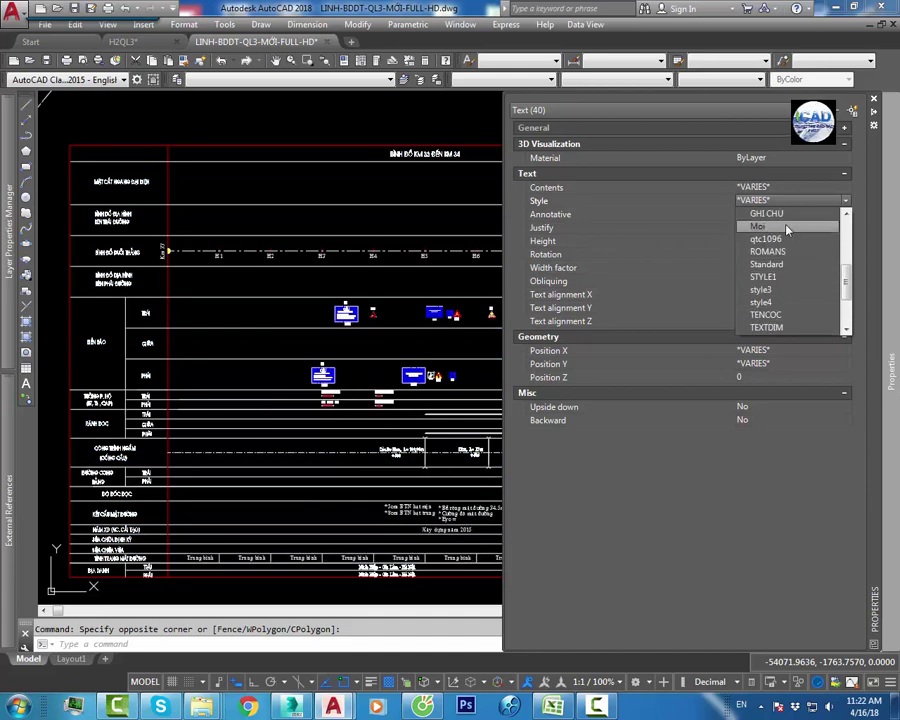
pyautogui.click(788, 227)
# Step: Filter to the 33 MText objects and set their Style to Moi
pyautogui.click(612, 111)
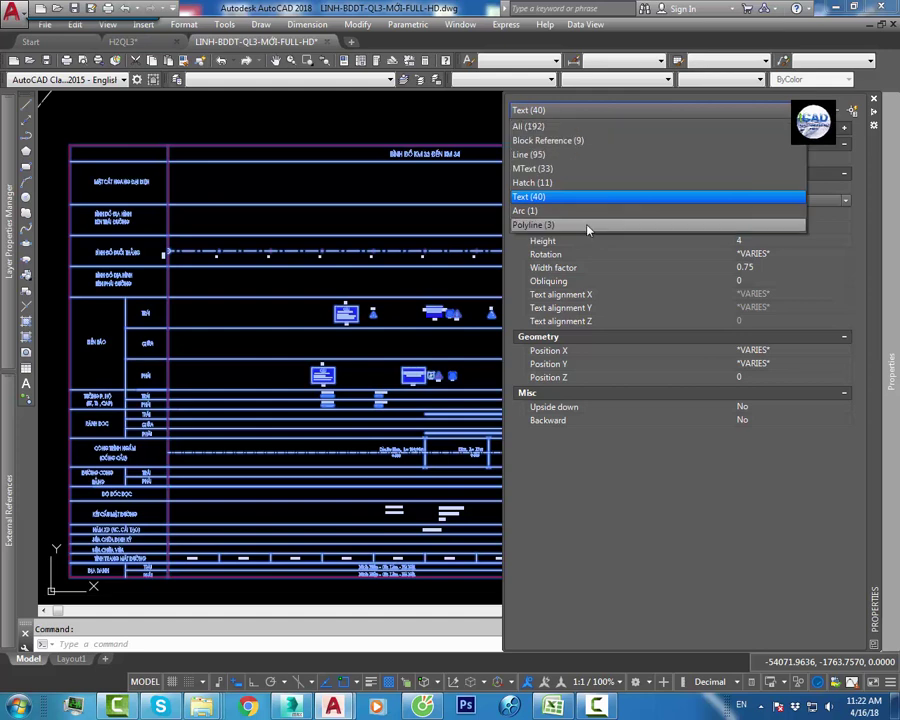
pyautogui.click(540, 169)
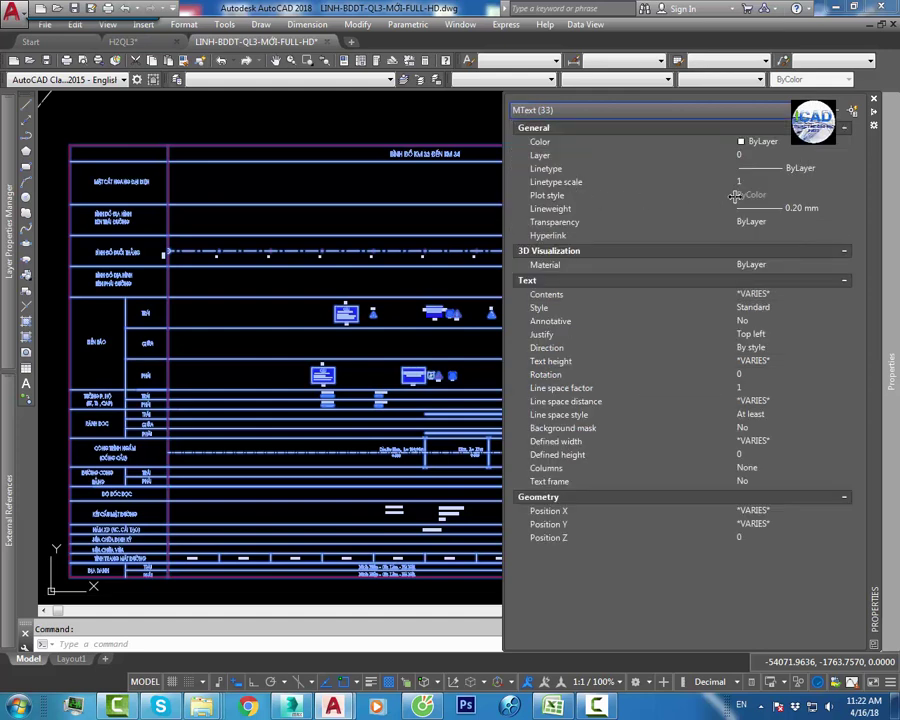
pyautogui.click(784, 298)
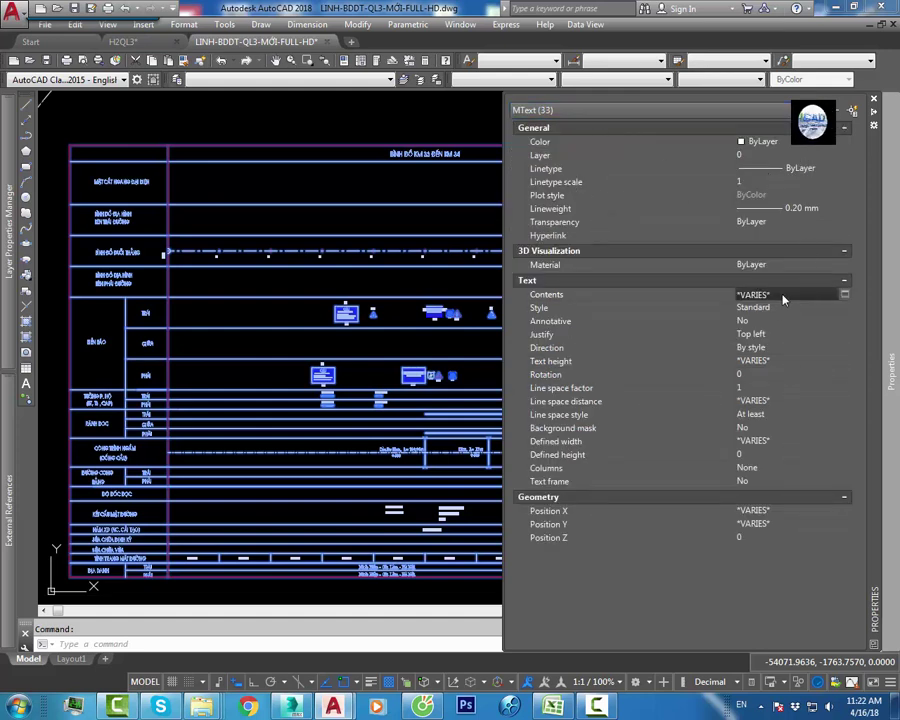
pyautogui.click(793, 308)
pyautogui.click(803, 308)
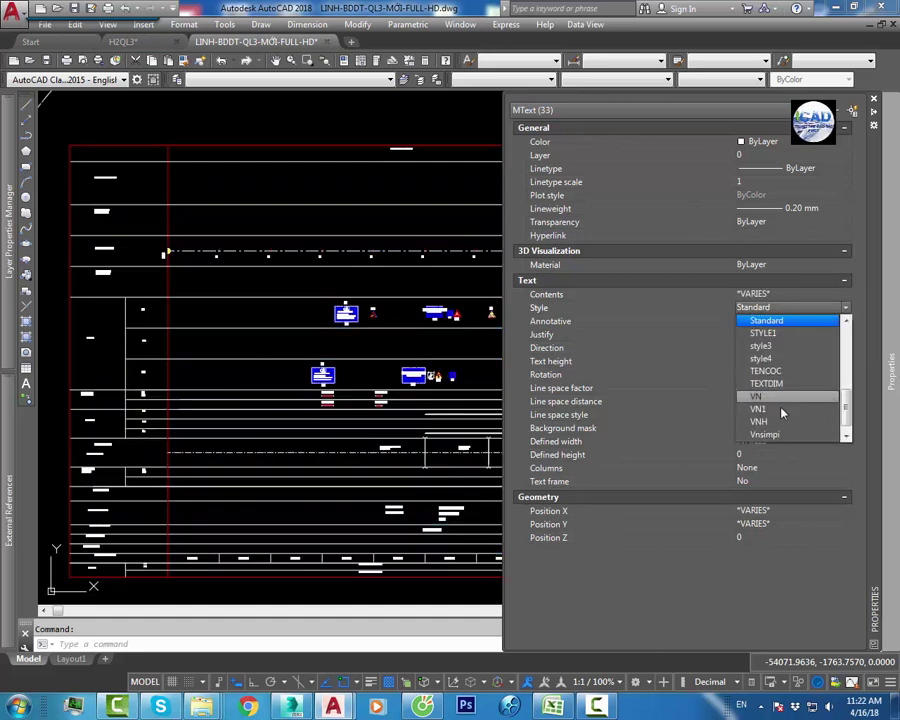
pyautogui.scroll(-3, 782, 425)
pyautogui.scroll(1, 792, 385)
pyautogui.scroll(-2, 785, 410)
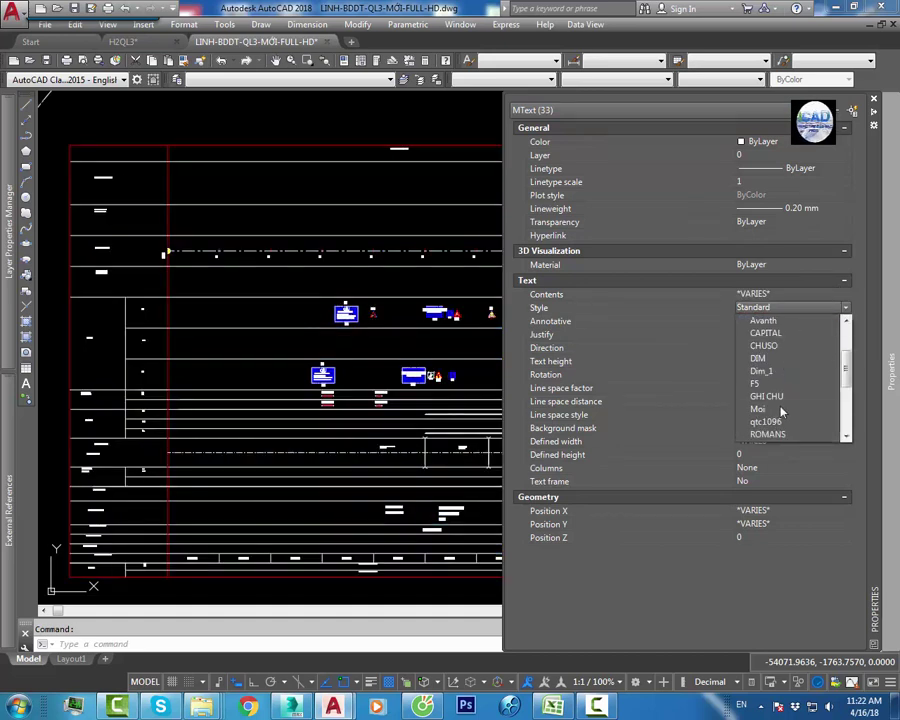
pyautogui.click(775, 410)
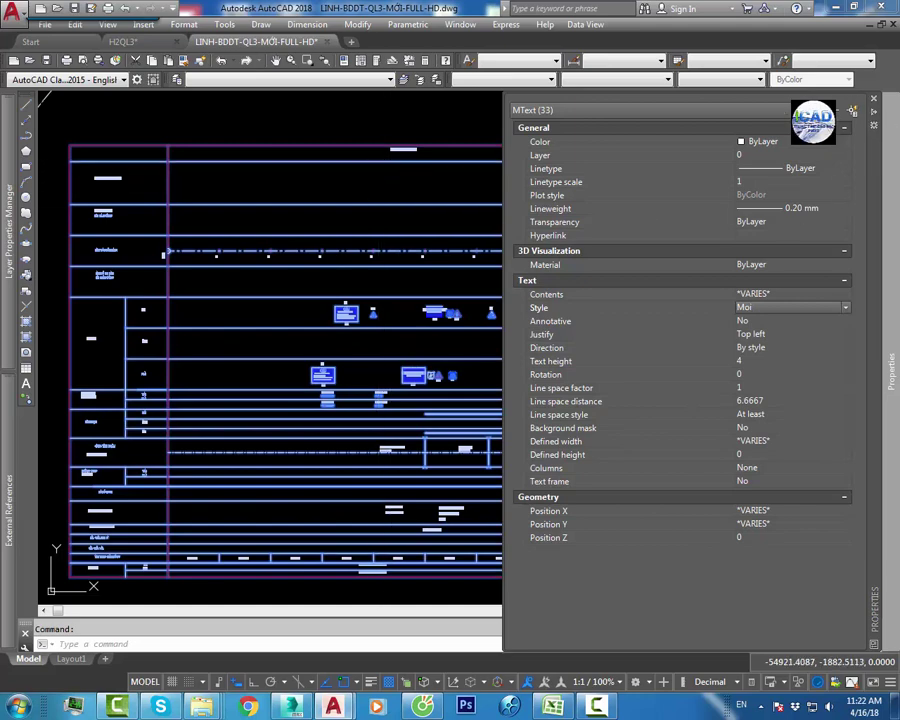
# Step: Clear the selection and close the Properties palette
pyautogui.press('Escape')
pyautogui.click(873, 99)
pyautogui.scroll(-2, 569, 329)
pyautogui.scroll(-2, 569, 329)
# Step: Copy the restyled sheet's 192 objects to the clipboard and switch to the H2QL3 drawing
pyautogui.scroll(2, 375, 221)
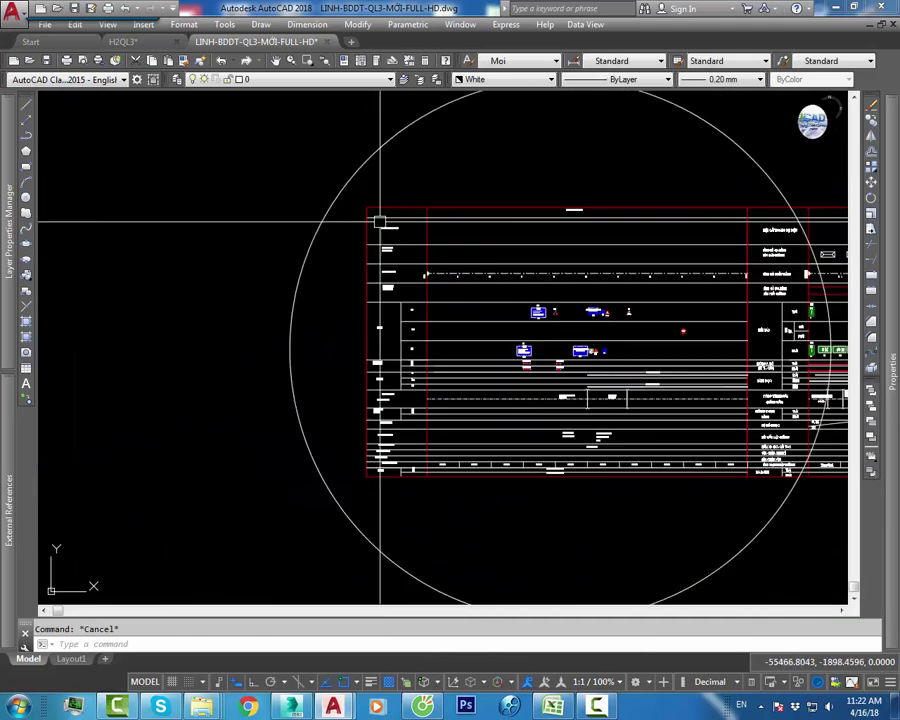
pyautogui.click(356, 197)
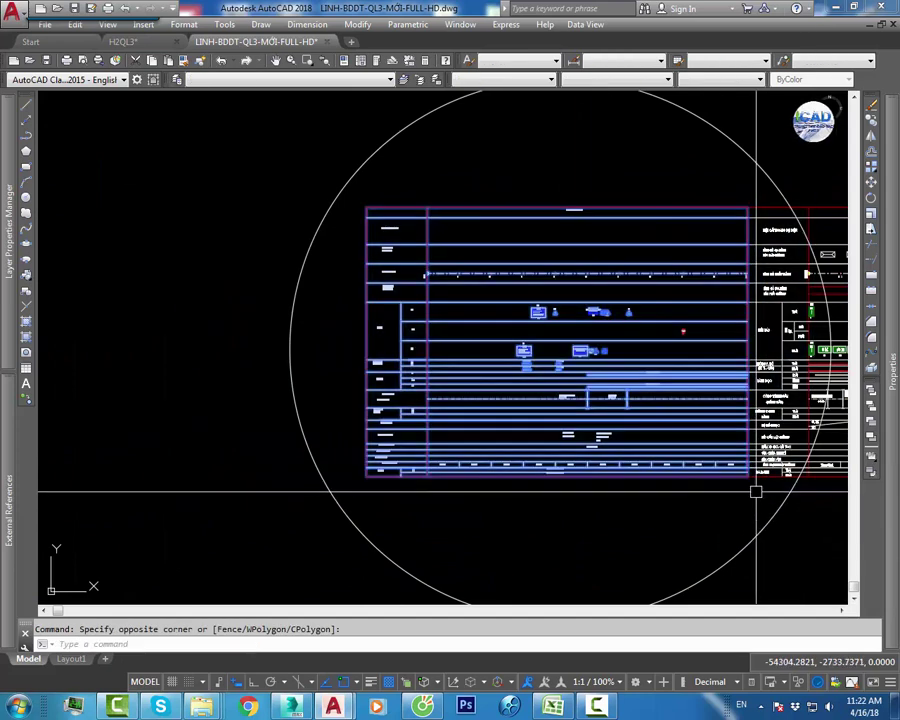
pyautogui.click(752, 485)
pyautogui.hotkey('ctrl', 'c')
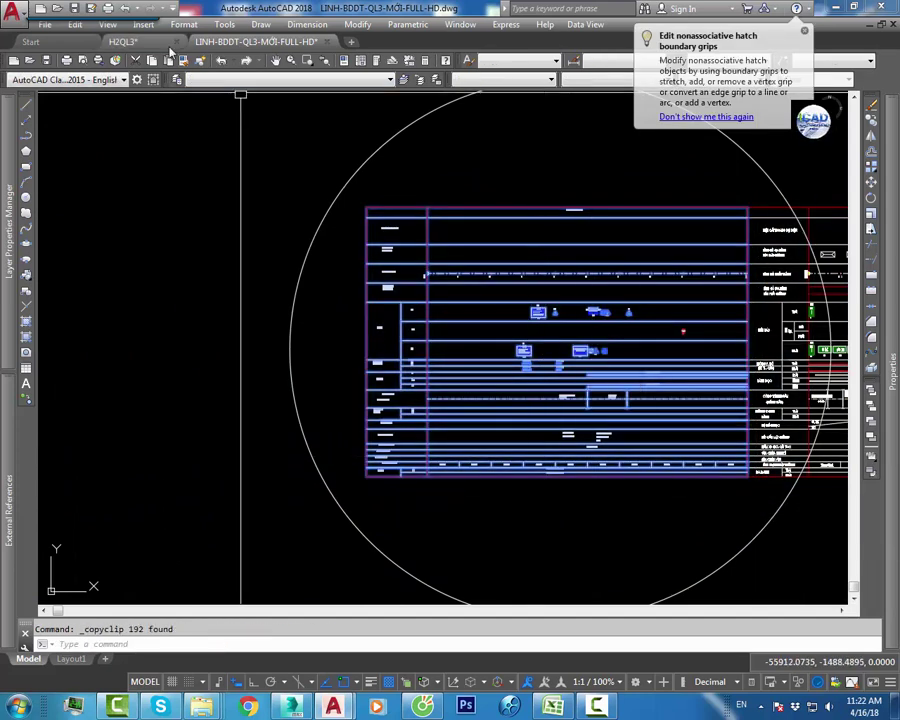
pyautogui.click(122, 41)
pyautogui.scroll(-5, 458, 322)
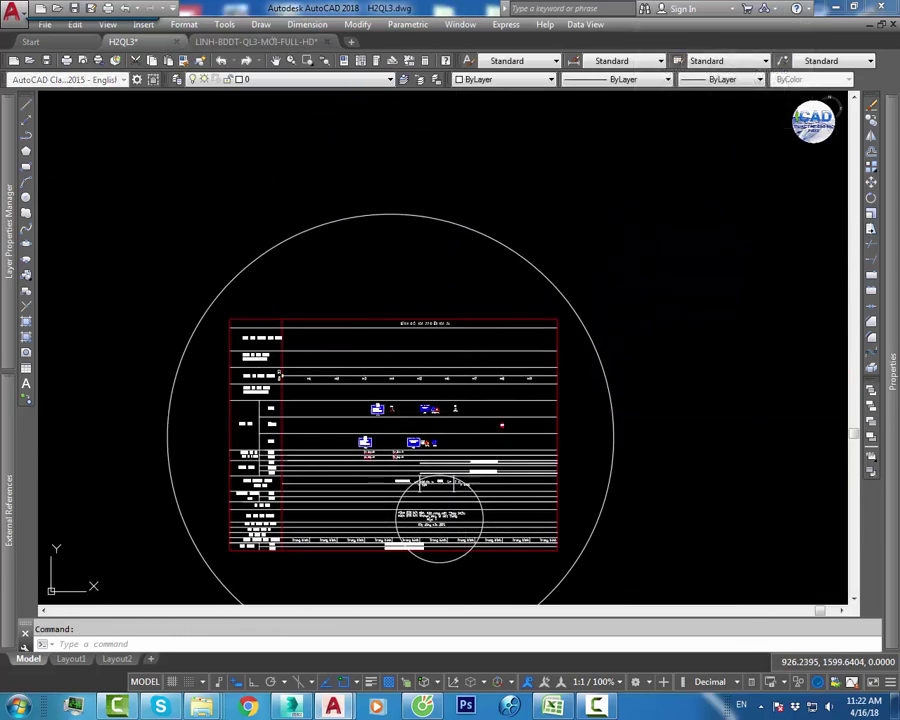
# Step: Paste the copied sheet into H2QL3, placing it to the right of the existing sheet
pyautogui.hotkey('ctrl', 'v')
pyautogui.moveTo(589, 547); pyautogui.dragTo(374, 422, button='middle')
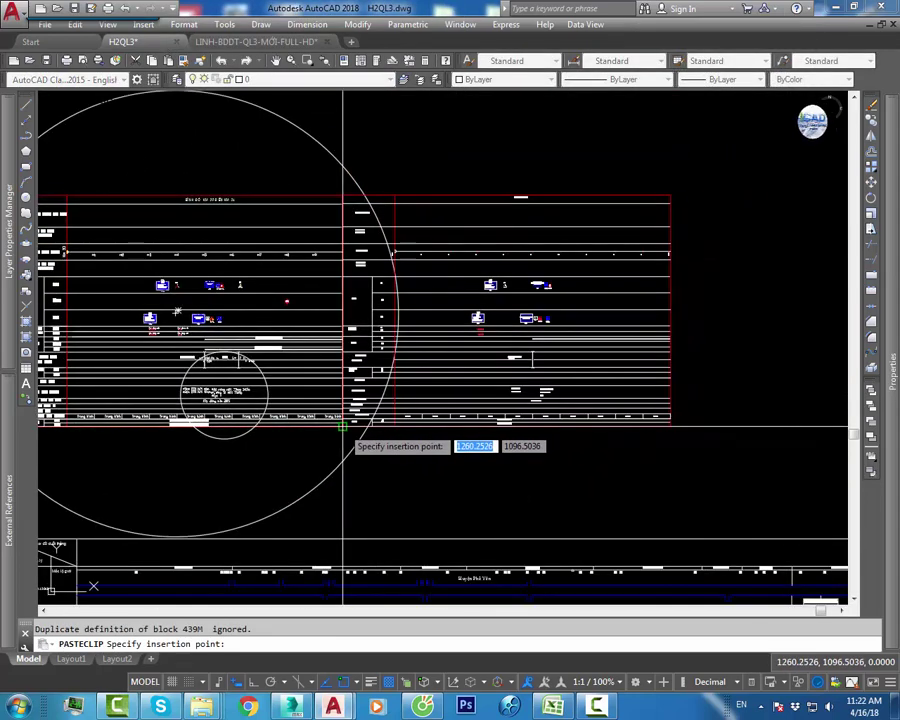
pyautogui.scroll(2, 620, 410)
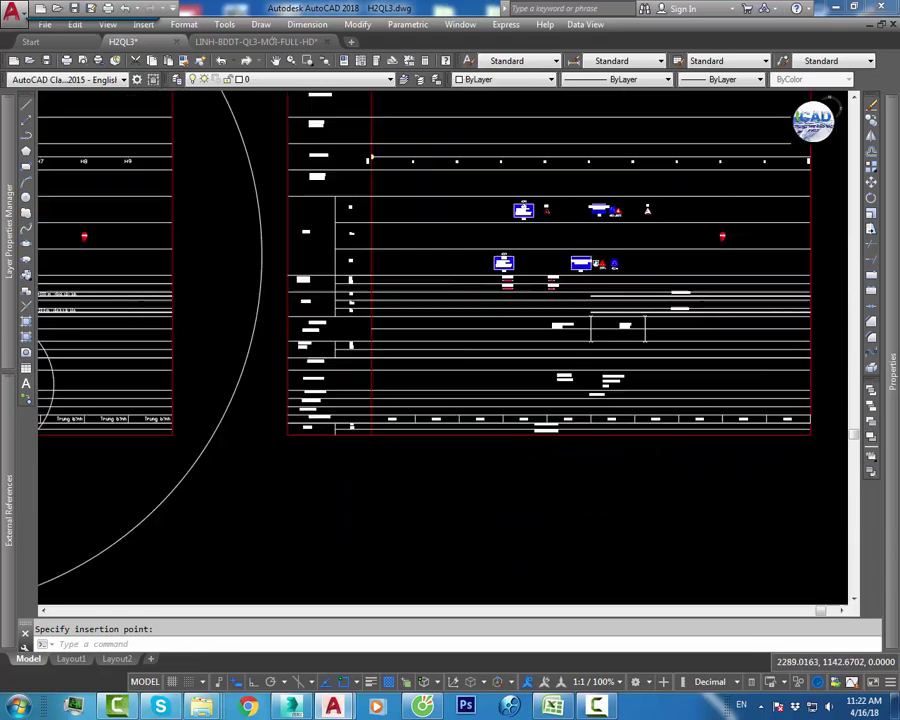
pyautogui.scroll(5, 624, 326)
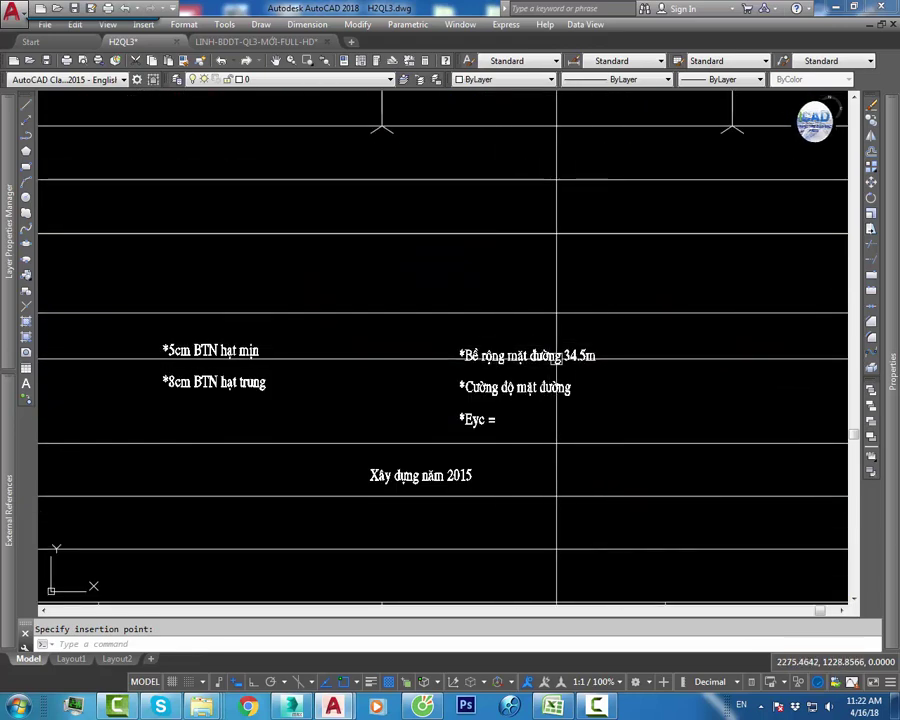
pyautogui.scroll(-2, 558, 357)
pyautogui.click(653, 412)
# Step: Inspect the pasted road-surface notes and road signs, then frame both sheets in view
pyautogui.click(653, 402)
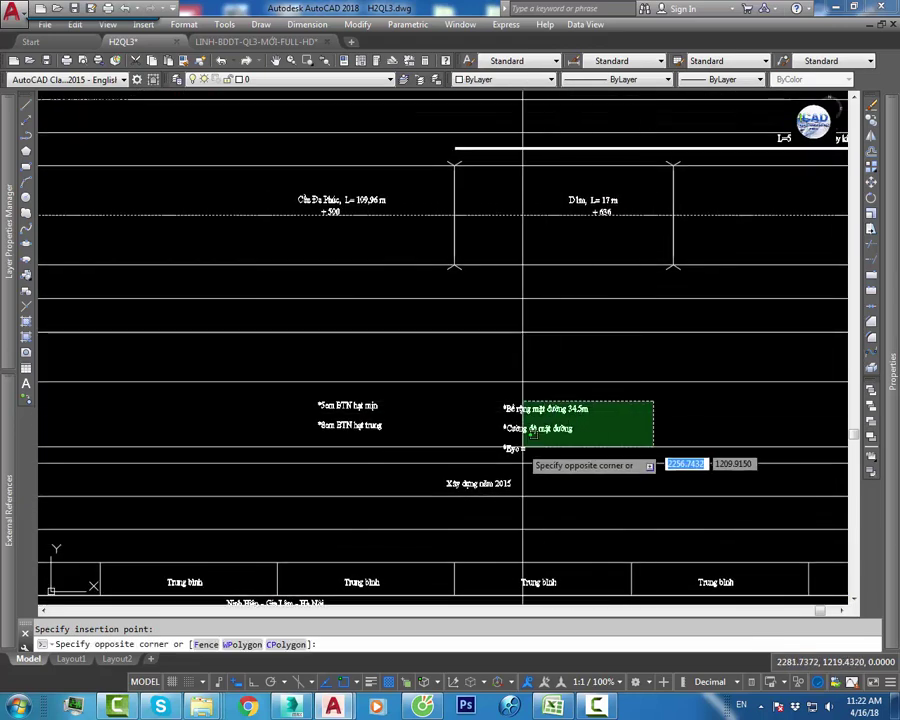
pyautogui.click(502, 446)
pyautogui.moveTo(545, 427); pyautogui.dragTo(545, 481, button='middle')
pyautogui.press('Escape')
pyautogui.moveTo(572, 118); pyautogui.dragTo(572, 210, button='middle')
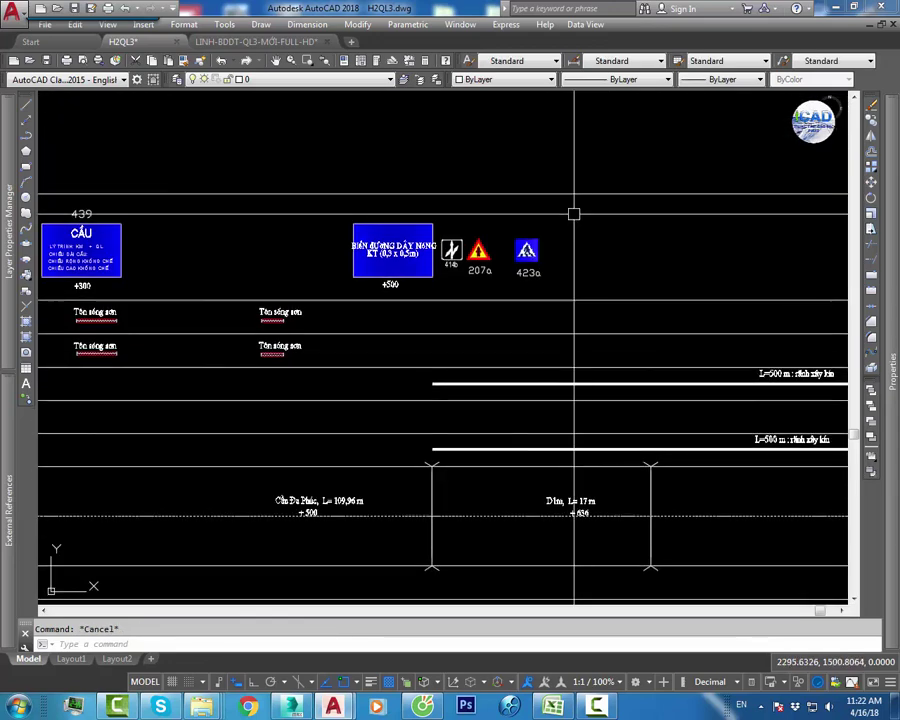
pyautogui.scroll(-2, 564, 172)
pyautogui.scroll(-2, 560, 250)
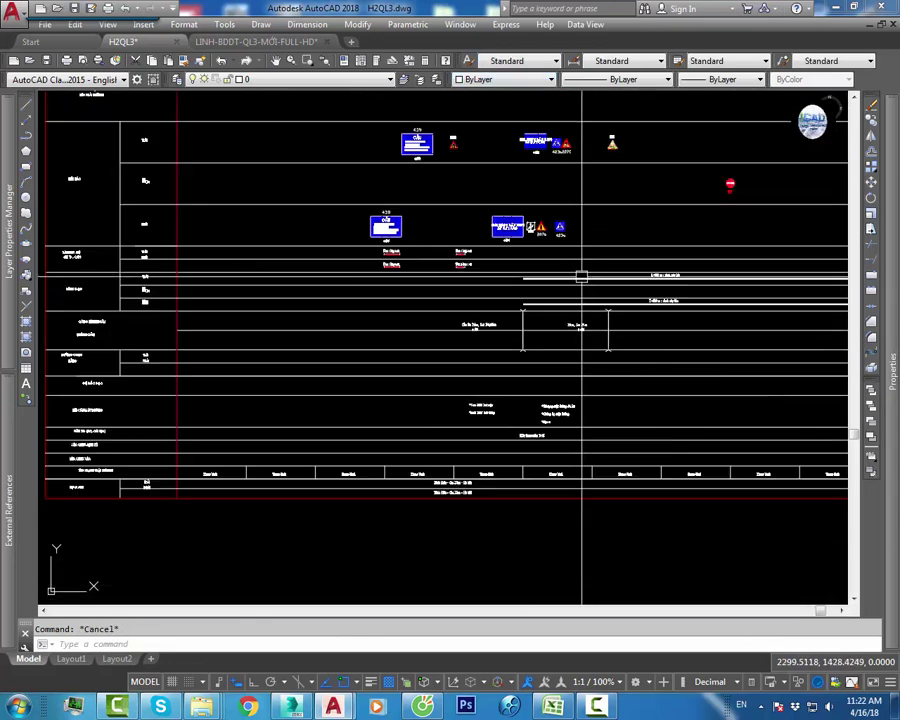
pyautogui.scroll(-2, 600, 355)
pyautogui.scroll(-2, 555, 352)
pyautogui.moveTo(529, 352)
pyautogui.mouseDown(button='middle')
pyautogui.moveTo(648, 352)
pyautogui.moveTo(650, 381)
pyautogui.mouseUp(button='middle')
pyautogui.moveTo(667, 215)
pyautogui.mouseDown(button='middle')
pyautogui.moveTo(667, 277)
pyautogui.moveTo(637, 277)
pyautogui.mouseUp(button='middle')
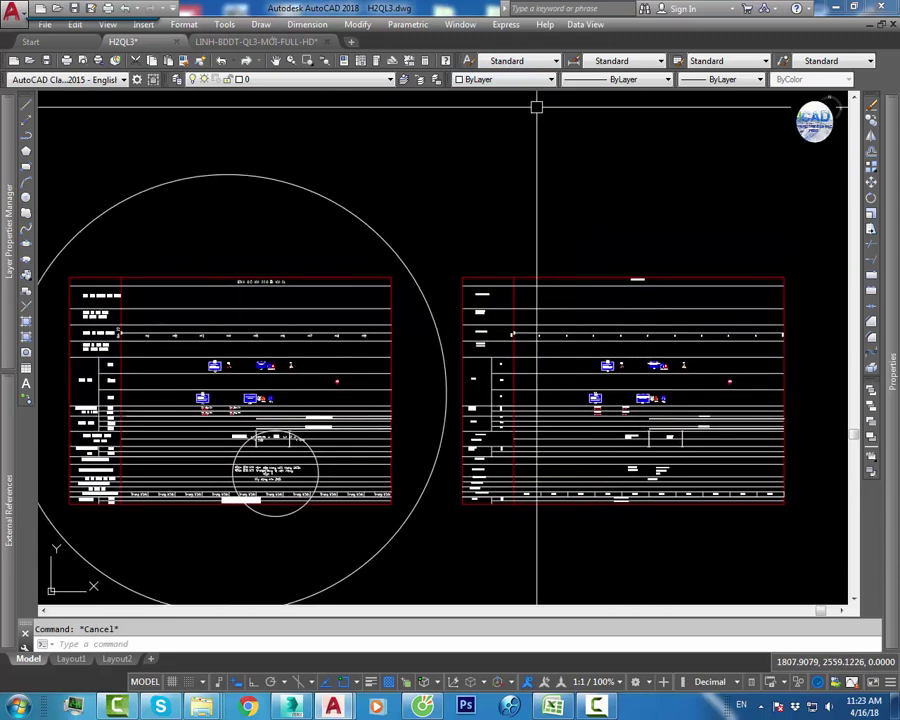
# Step: Open the Text Style dialog and close it without changes
pyautogui.click(467, 62)
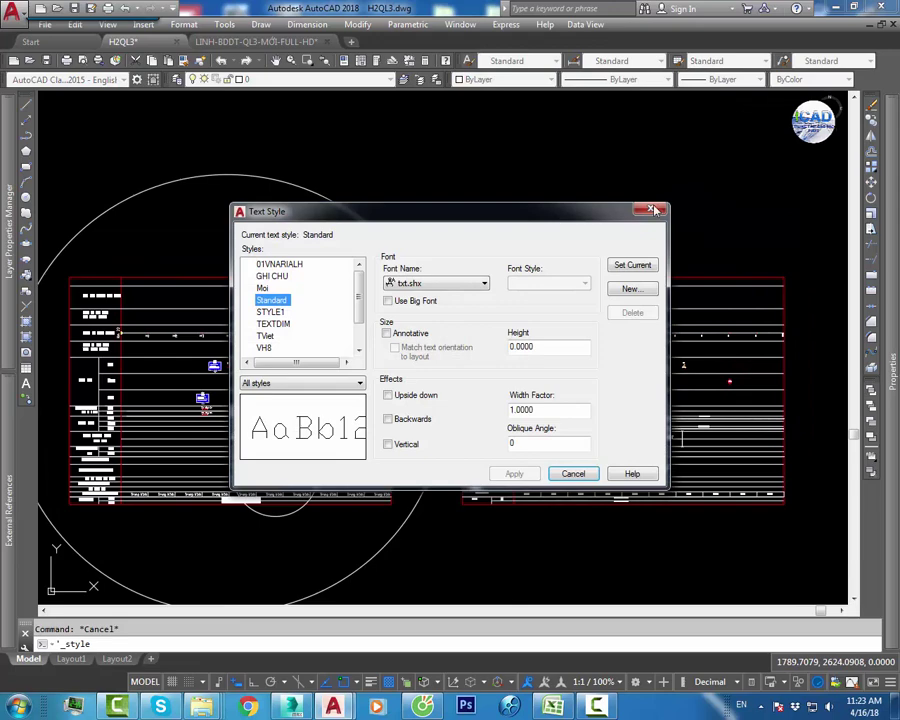
pyautogui.click(655, 210)
pyautogui.scroll(2, 560, 360)
pyautogui.scroll(4, 569, 364)
pyautogui.scroll(3, 569, 364)
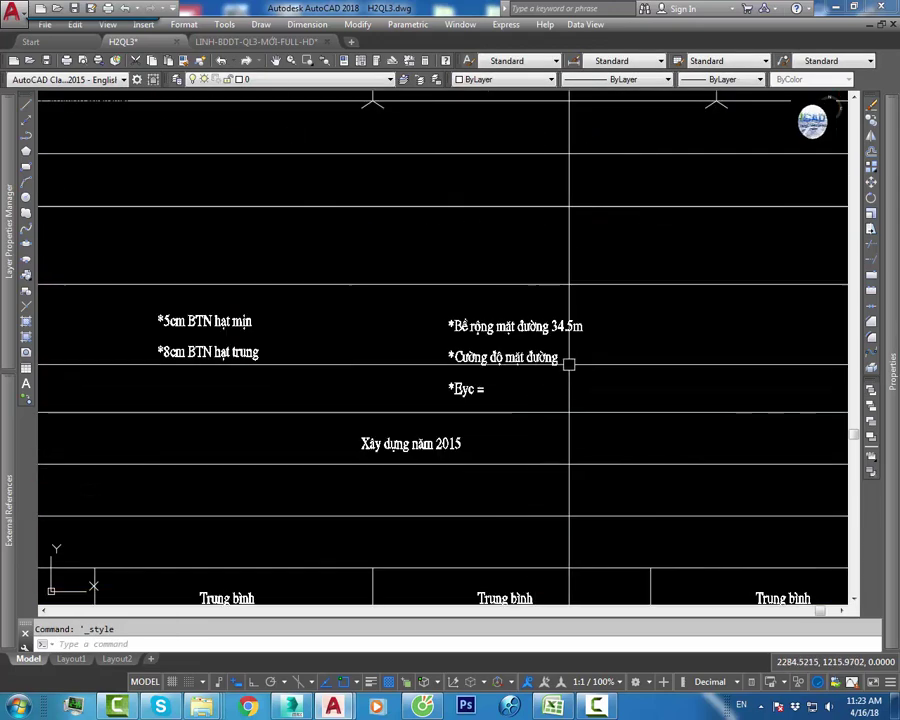
# Step: Box-select the road-surface notes, deselect them, and bring both sheets into view
pyautogui.click(687, 305)
pyautogui.click(167, 368)
pyautogui.scroll(-4, 490, 342)
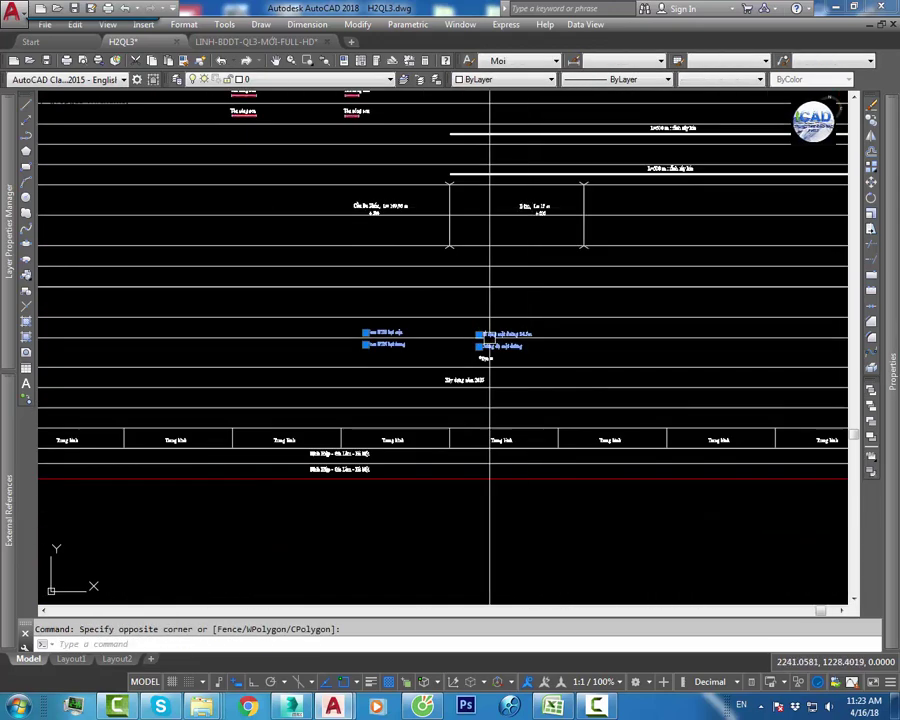
pyautogui.scroll(-2, 490, 342)
pyautogui.scroll(-3, 524, 163)
pyautogui.moveTo(500, 50); pyautogui.dragTo(500, 148, button='middle')
pyautogui.press('Escape')
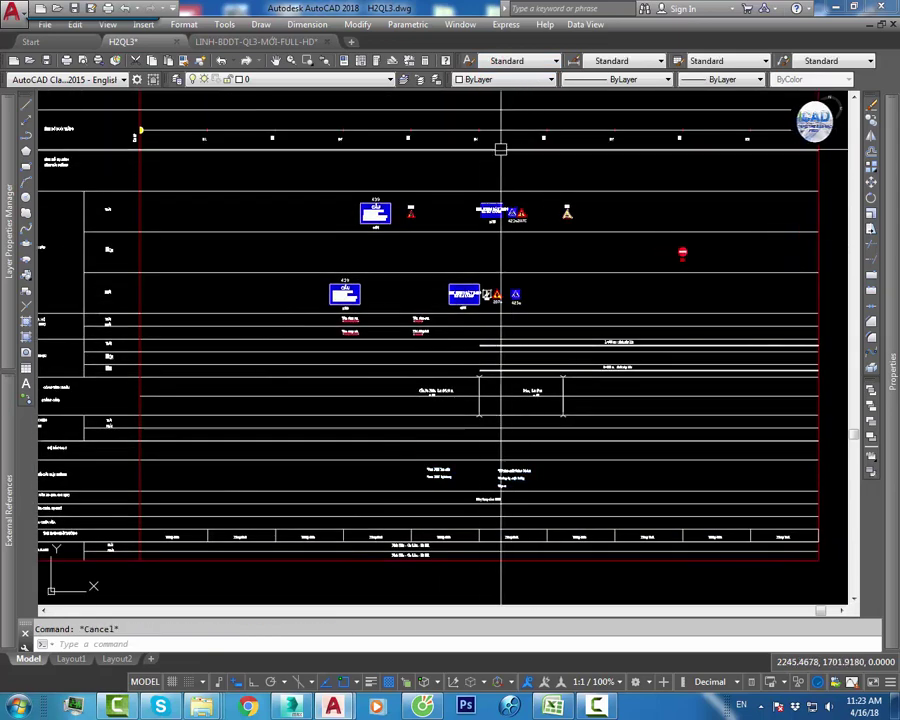
pyautogui.scroll(-2, 478, 354)
pyautogui.moveTo(478, 354); pyautogui.dragTo(624, 366, button='middle')
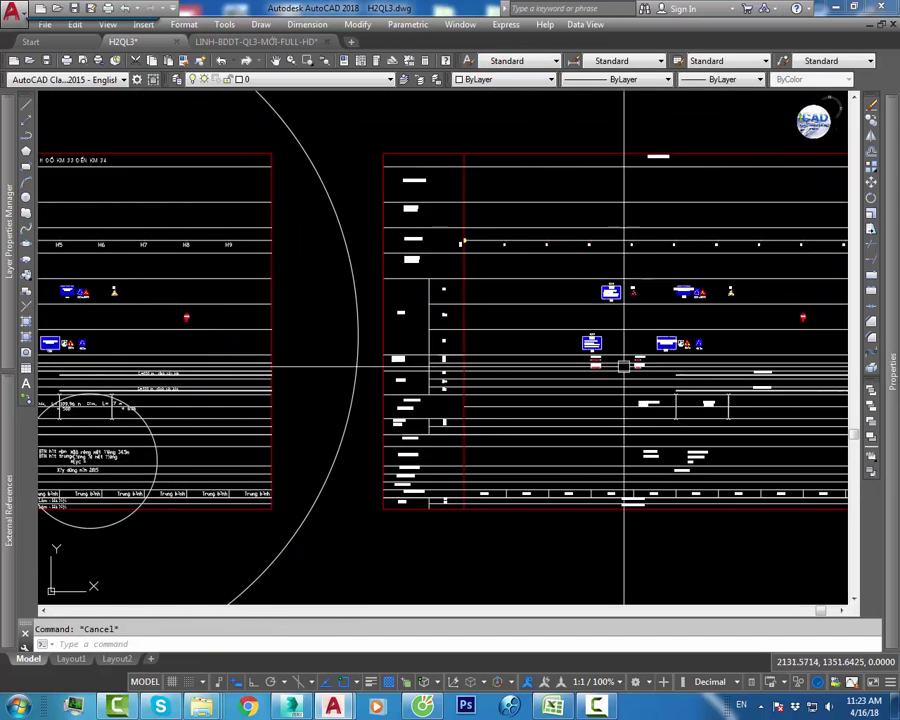
# Step: Check the Standard style's font list at the .Vn fonts, then dismiss the Text Style dialog
pyautogui.click(469, 60)
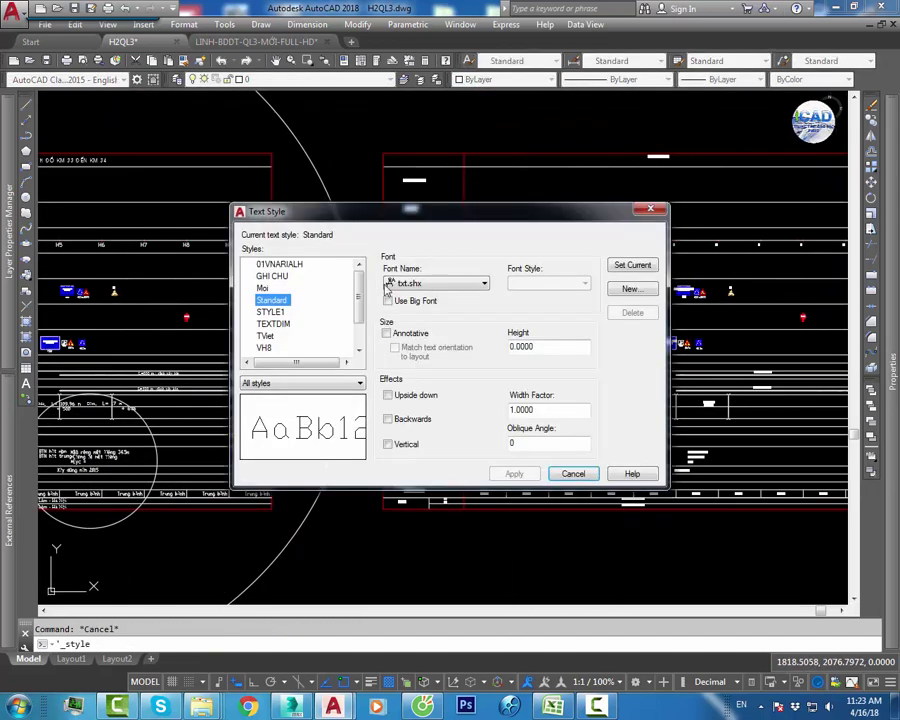
pyautogui.click(418, 284)
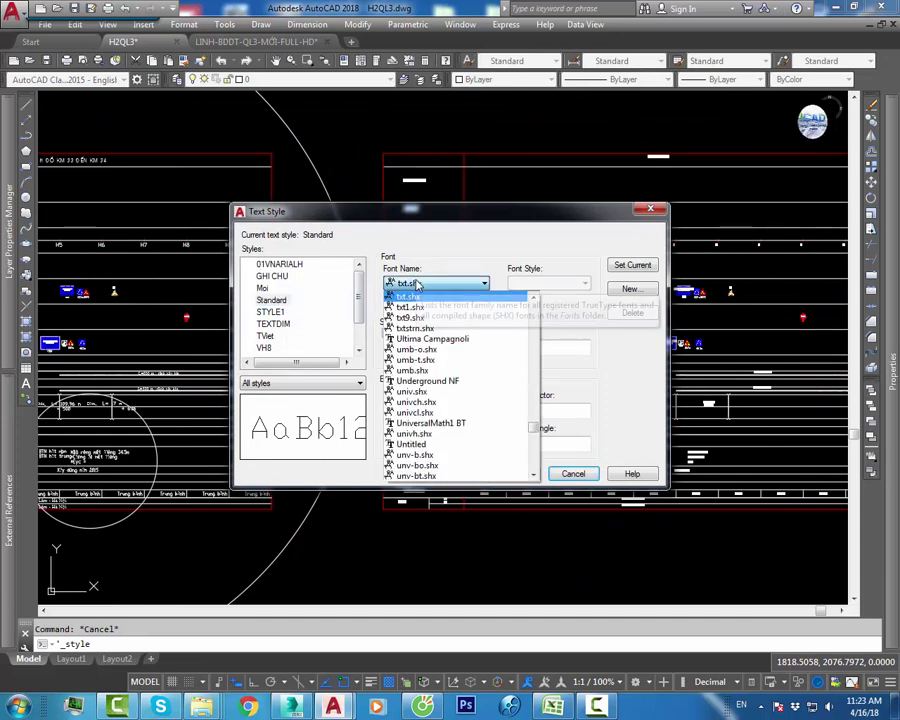
pyautogui.press('Home')
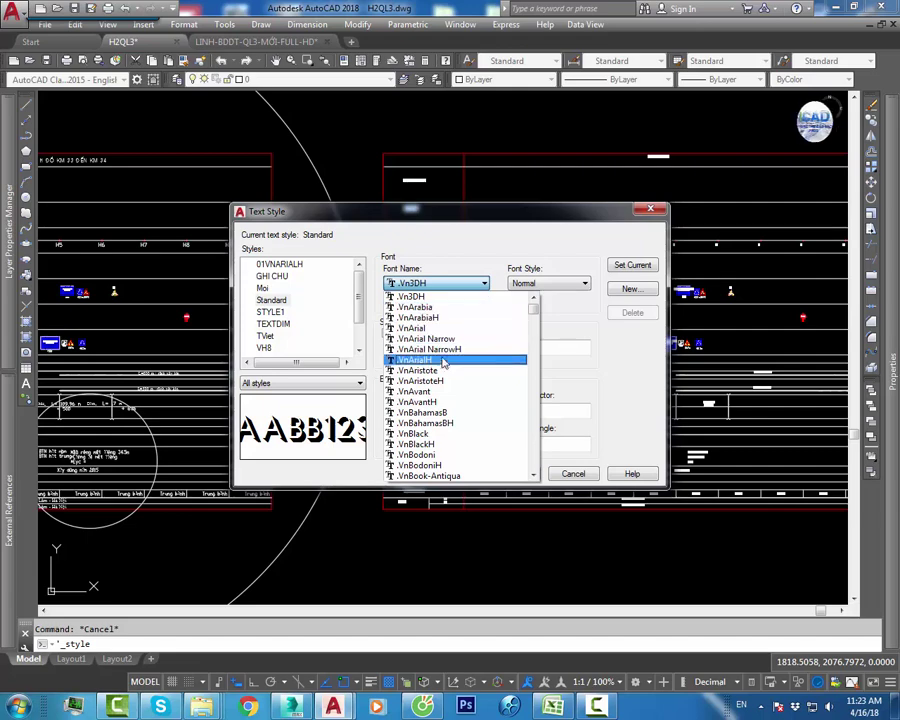
pyautogui.press('Escape')
pyautogui.press('Escape')
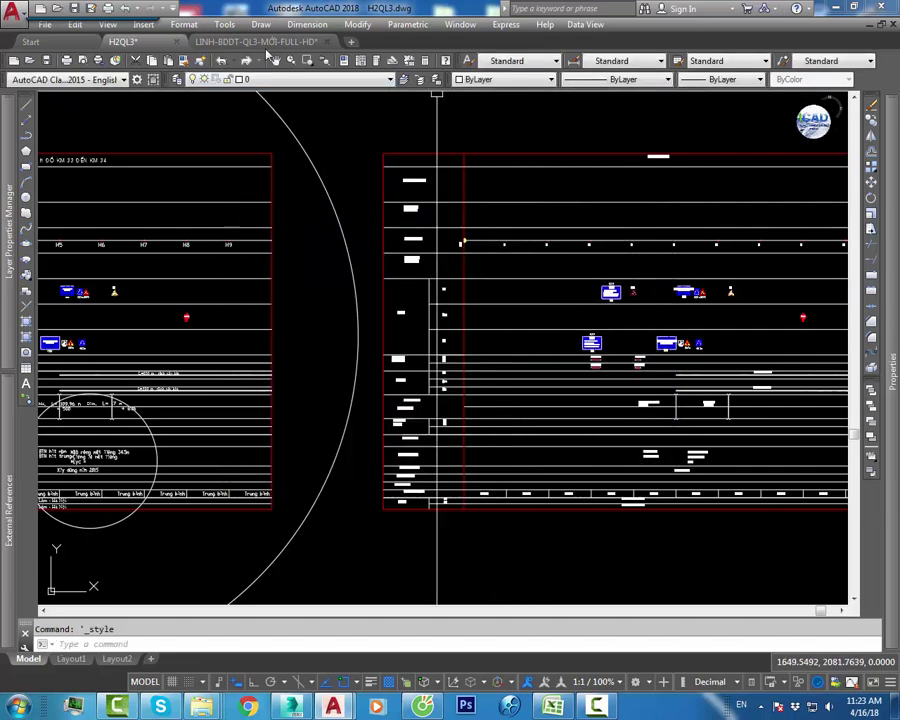
pyautogui.scroll(-2, 378, 159)
pyautogui.scroll(3, 629, 418)
# Step: Zoom in and select the '*Bề rộng mặt đường 34.5m' label, then deselect it
pyautogui.scroll(3, 566, 452)
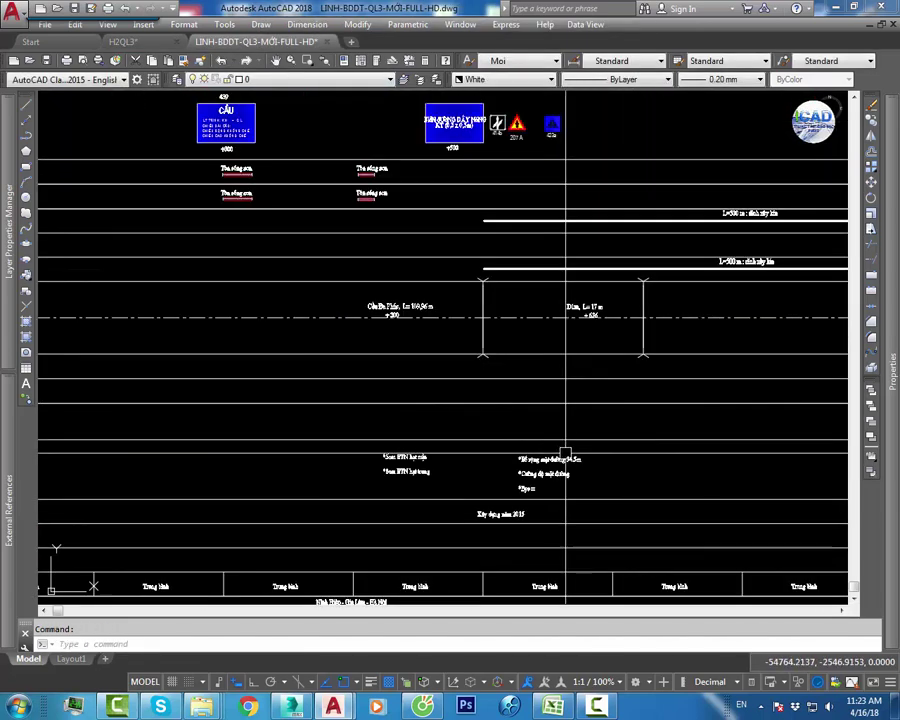
pyautogui.scroll(2, 566, 452)
pyautogui.scroll(-3, 618, 306)
pyautogui.scroll(2, 560, 300)
pyautogui.scroll(3, 558, 310)
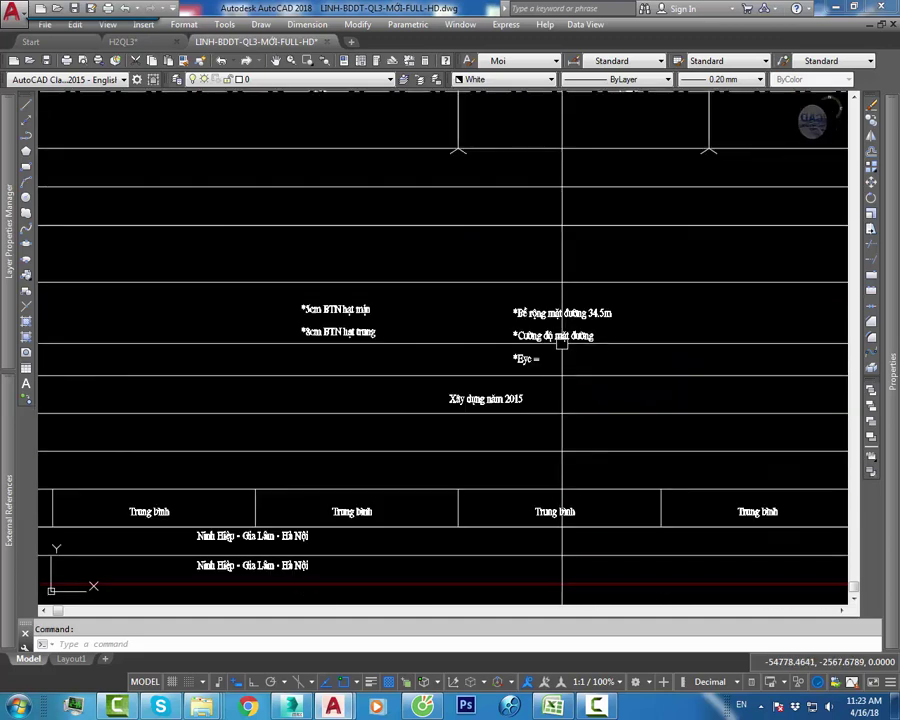
pyautogui.click(557, 316)
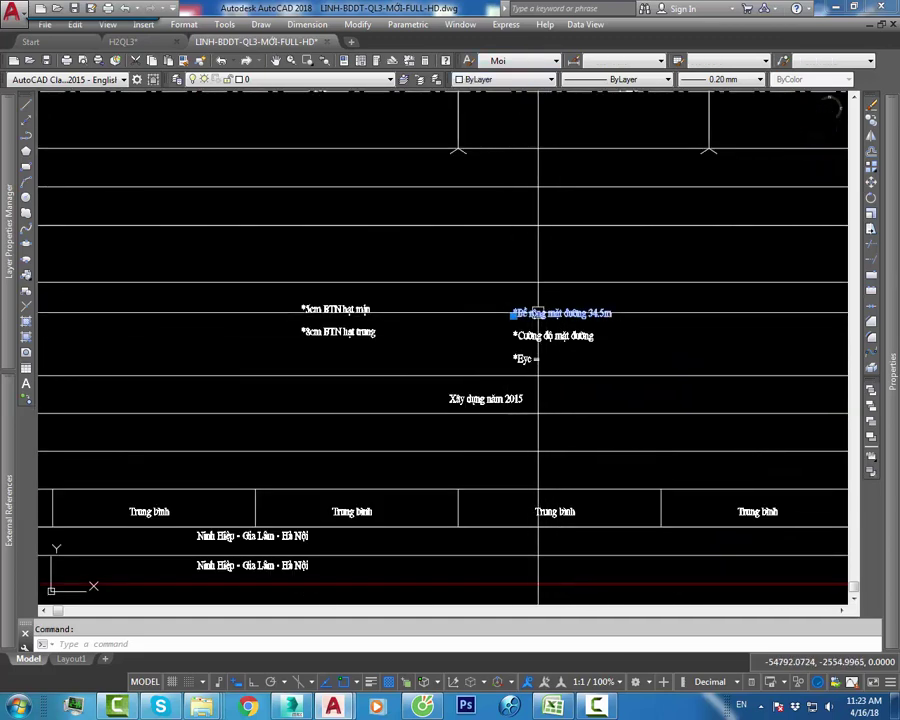
pyautogui.moveTo(551, 261); pyautogui.dragTo(560, 347, button='middle')
pyautogui.press('Escape')
# Step: Select and deselect the '*5cm BTN hạt mịn' label, then navigate to the layer-thickness labels
pyautogui.click(366, 392)
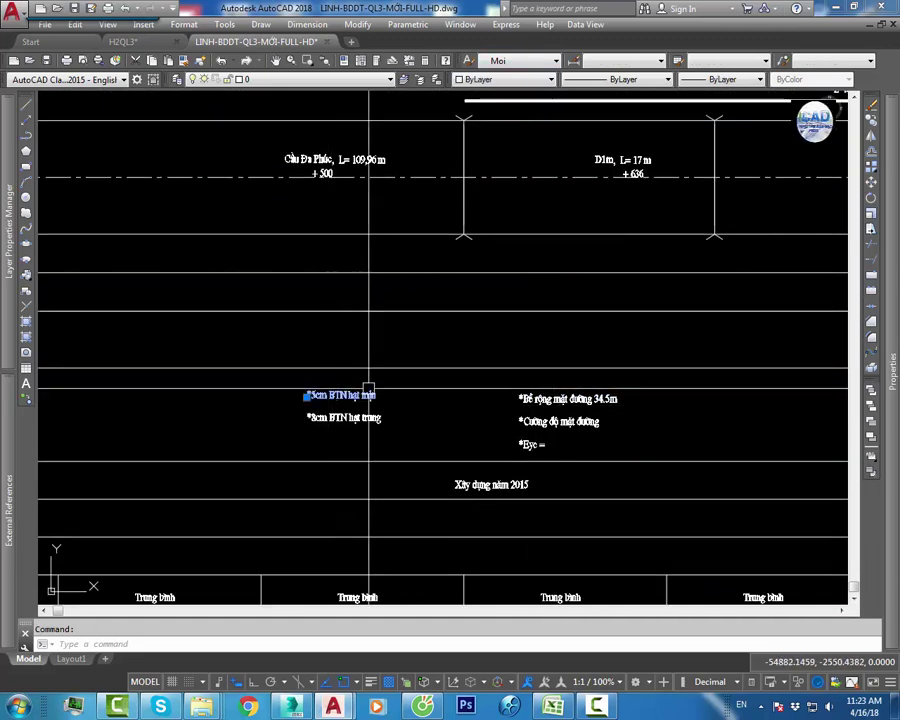
pyautogui.press('Escape')
pyautogui.scroll(-2, 504, 294)
pyautogui.scroll(-2, 526, 330)
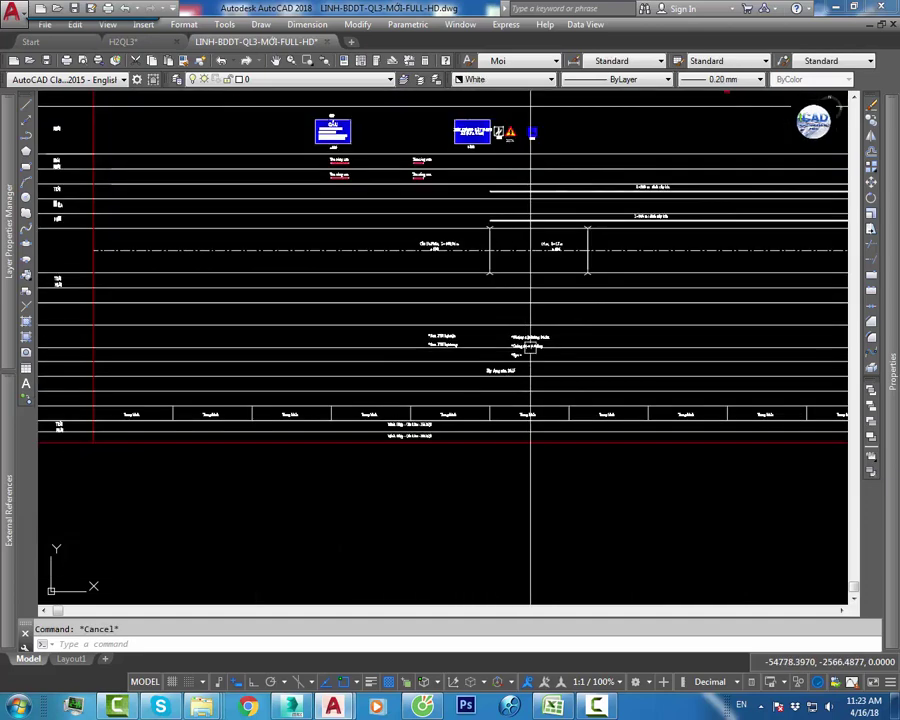
pyautogui.scroll(1, 536, 384)
pyautogui.scroll(-4, 541, 365)
pyautogui.scroll(2, 362, 279)
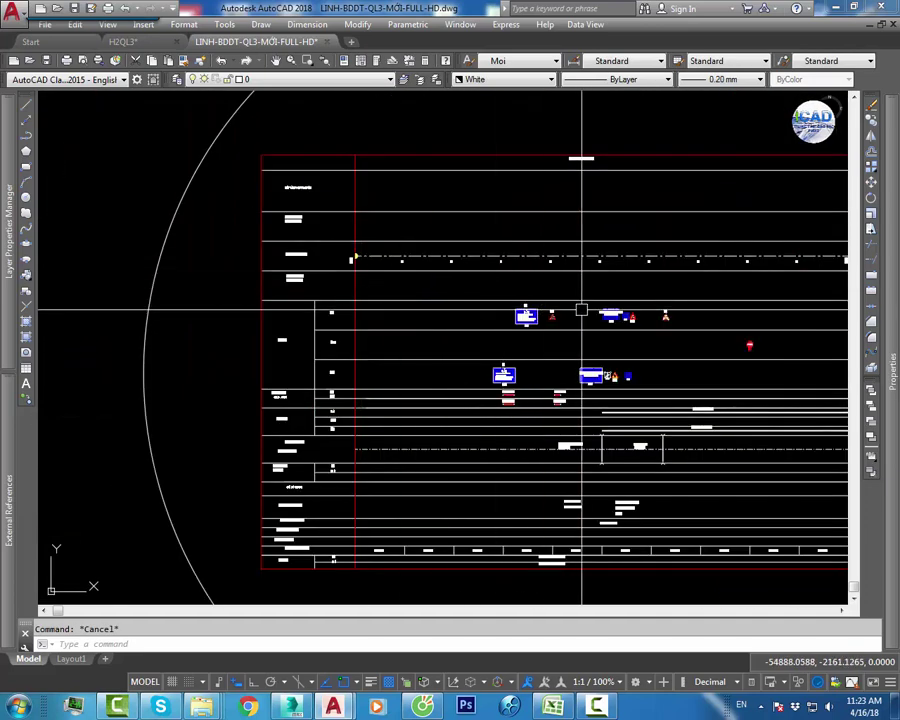
pyautogui.moveTo(581, 308); pyautogui.dragTo(520, 309, button='middle')
pyautogui.scroll(2, 520, 309)
pyautogui.scroll(3, 534, 464)
pyautogui.moveTo(528, 490)
pyautogui.mouseDown(button='middle')
pyautogui.moveTo(462, 440)
pyautogui.moveTo(478, 360)
pyautogui.mouseUp(button='middle')
pyautogui.scroll(4, 463, 481)
pyautogui.scroll(-1, 463, 481)
pyautogui.scroll(-4, 478, 360)
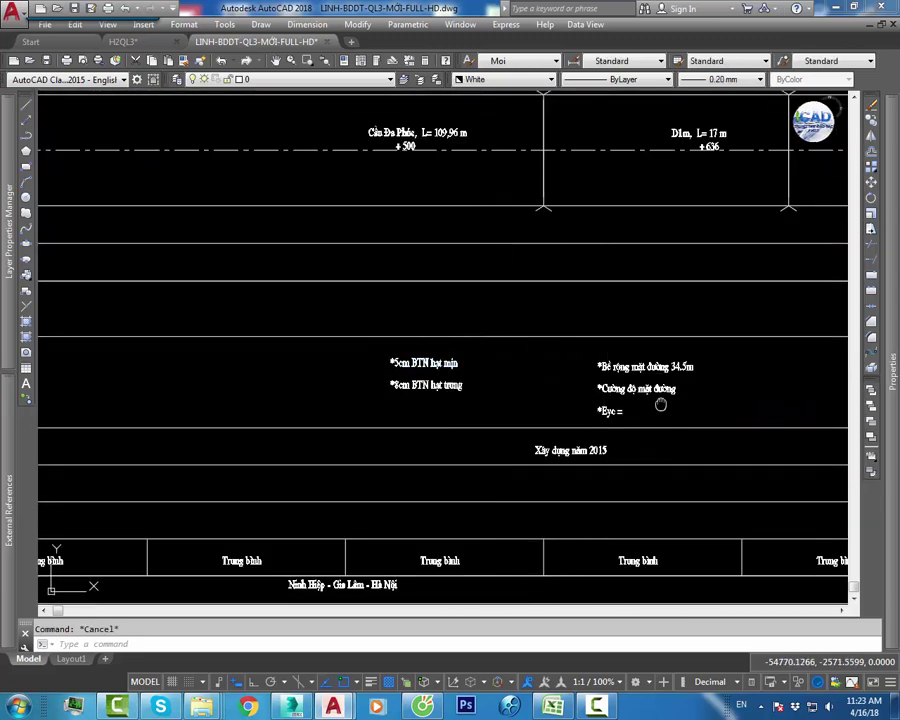
pyautogui.scroll(3, 612, 385)
# Step: Select the '*Cường độ mặt đường' label and view the Moi style (.VnTime, height 4, width 0.75)
pyautogui.click(612, 385)
pyautogui.press('Escape')
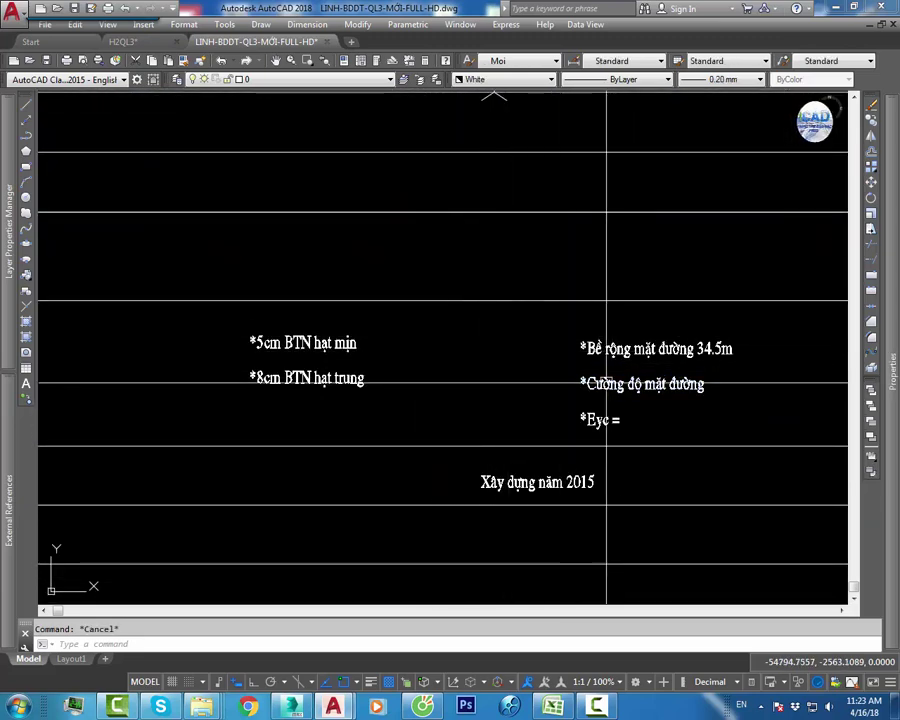
pyautogui.click(604, 385)
pyautogui.moveTo(401, 386); pyautogui.dragTo(421, 418, button='middle')
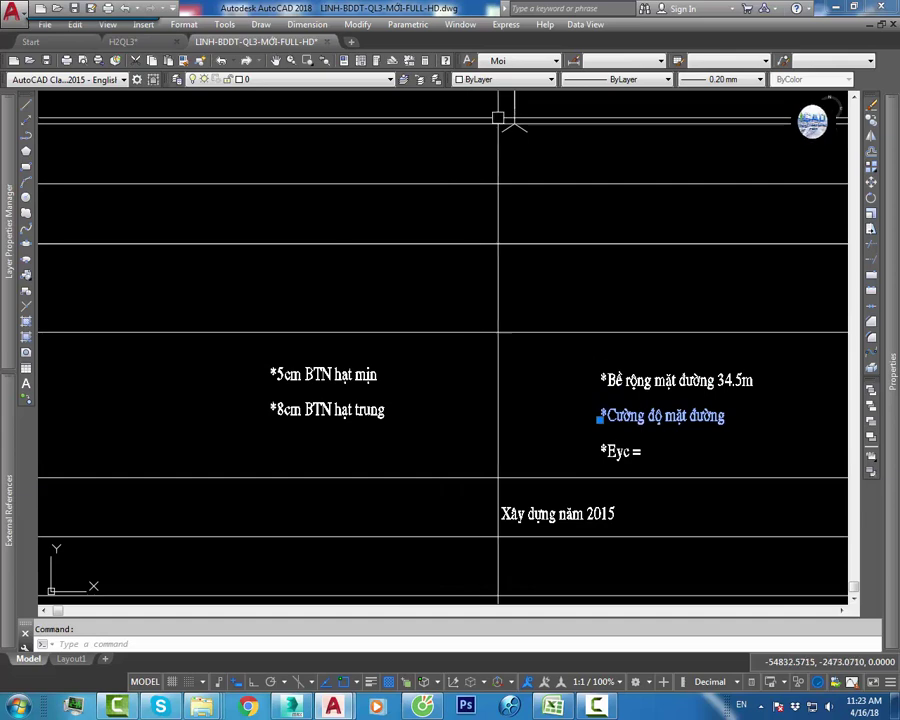
pyautogui.click(469, 63)
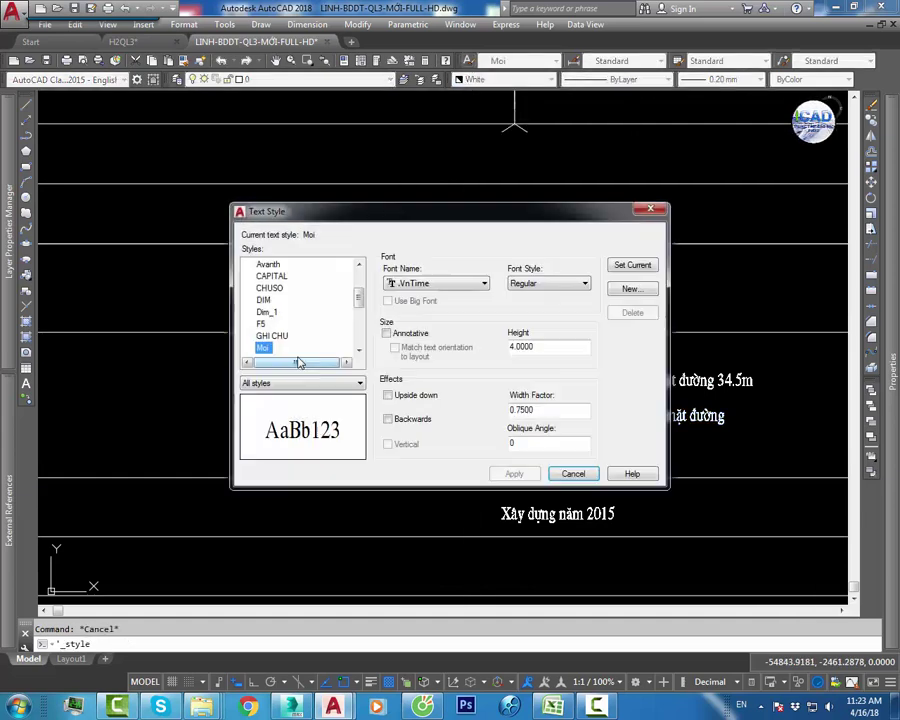
# Step: Close the Text Style dialog and undo the earlier changes
pyautogui.click(650, 209)
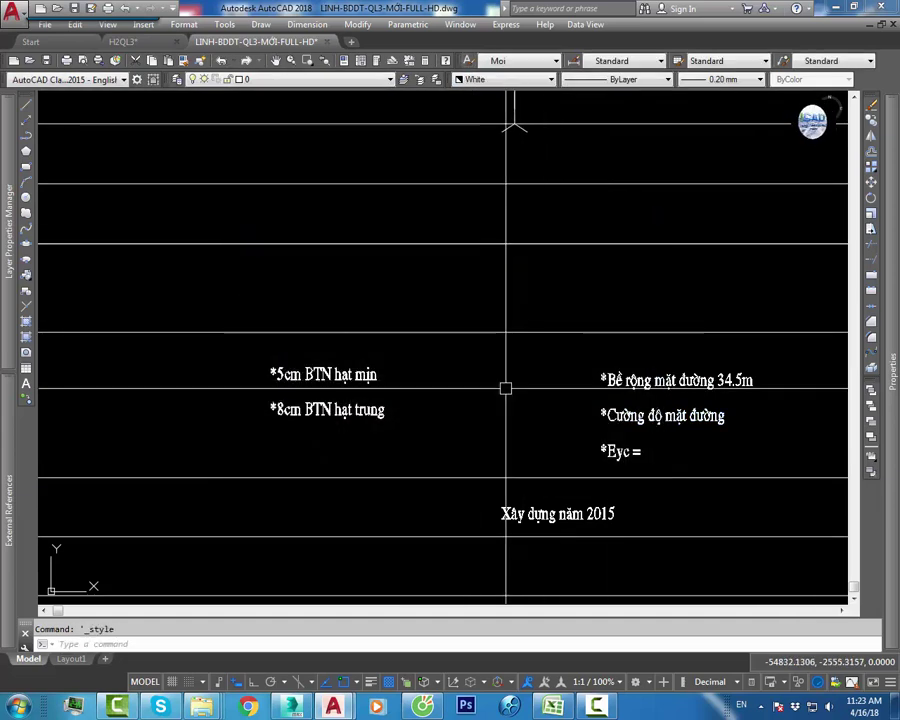
pyautogui.hotkey('ctrl', 'z')
pyautogui.hotkey('ctrl', 'z')
pyautogui.hotkey('ctrl', 'z')
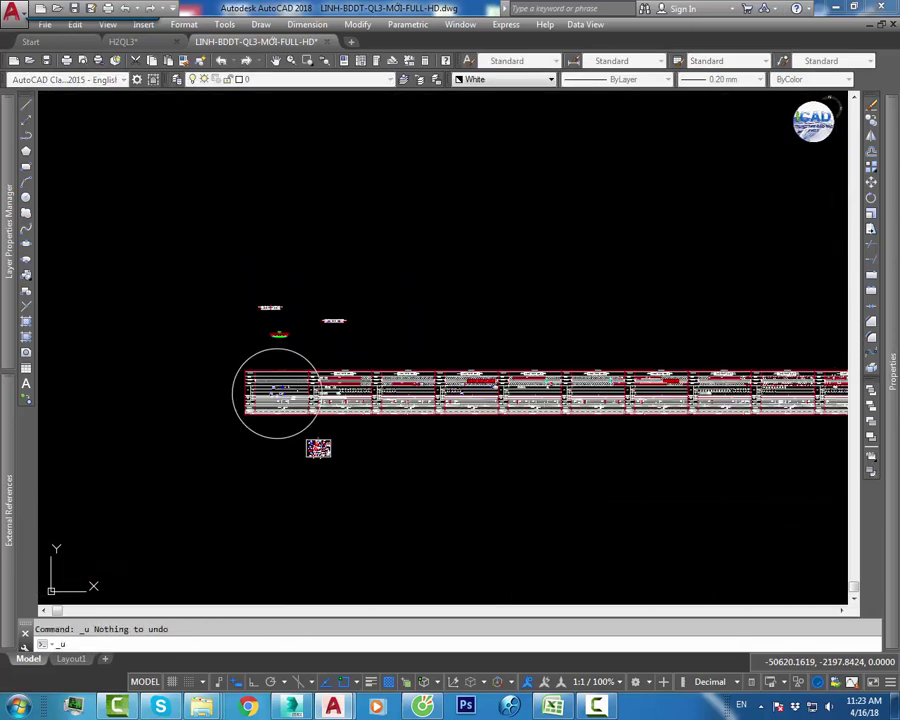
pyautogui.scroll(5, 225, 416)
pyautogui.scroll(5, 458, 384)
pyautogui.scroll(1, 646, 470)
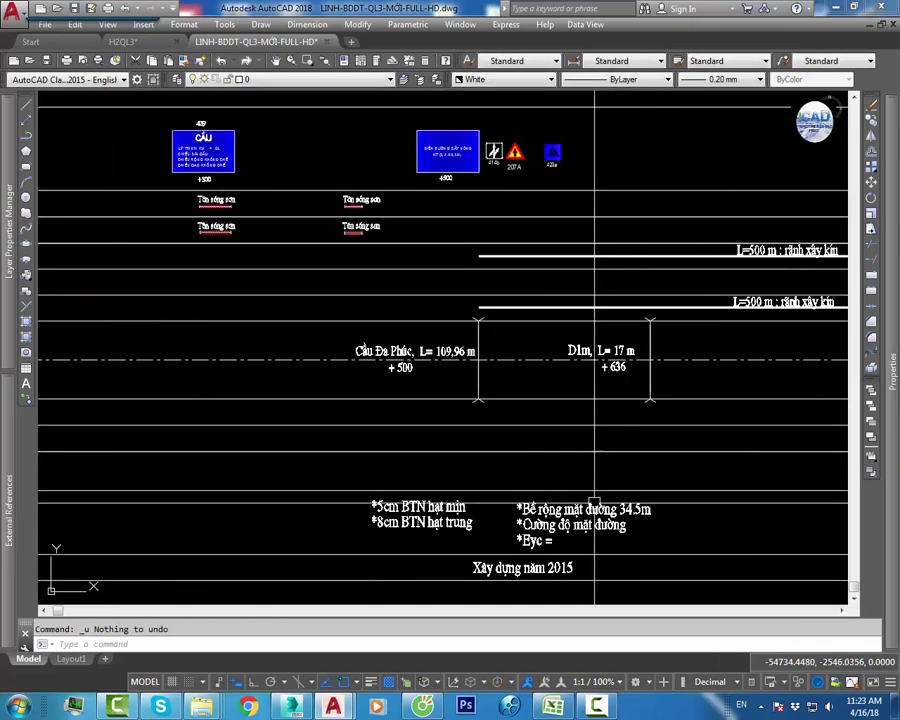
pyautogui.scroll(-4, 473, 192)
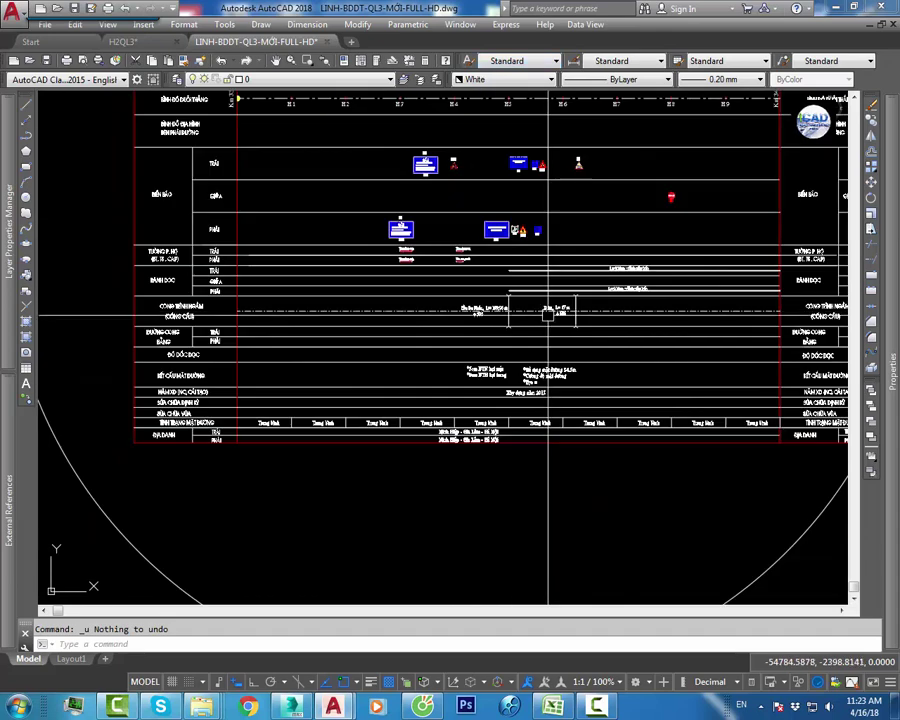
pyautogui.scroll(2, 473, 192)
pyautogui.scroll(1, 473, 192)
# Step: Recheck that the Standard style uses .VnTime, then return to the H2QL3 drawing
pyautogui.click(466, 61)
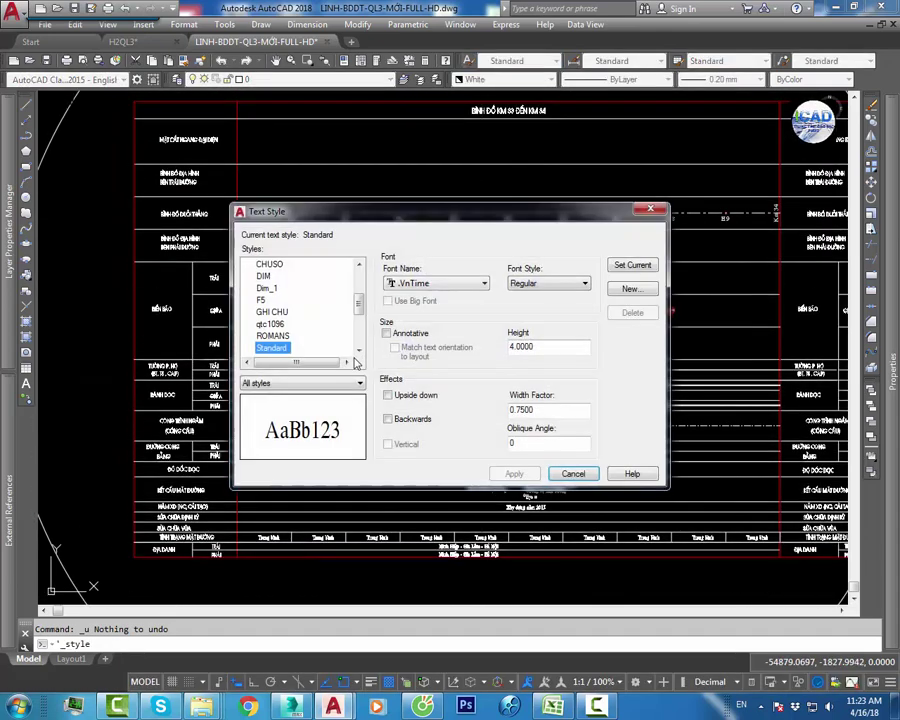
pyautogui.click(650, 209)
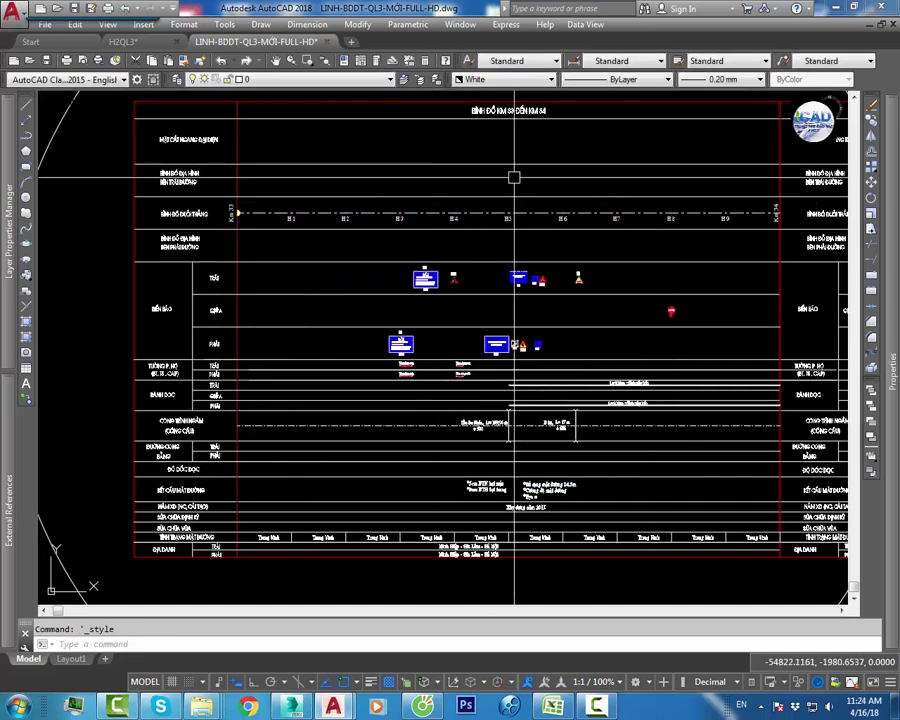
pyautogui.click(123, 42)
# Step: Pan the view up to the upper road-signage sheet
pyautogui.scroll(-2, 518, 340)
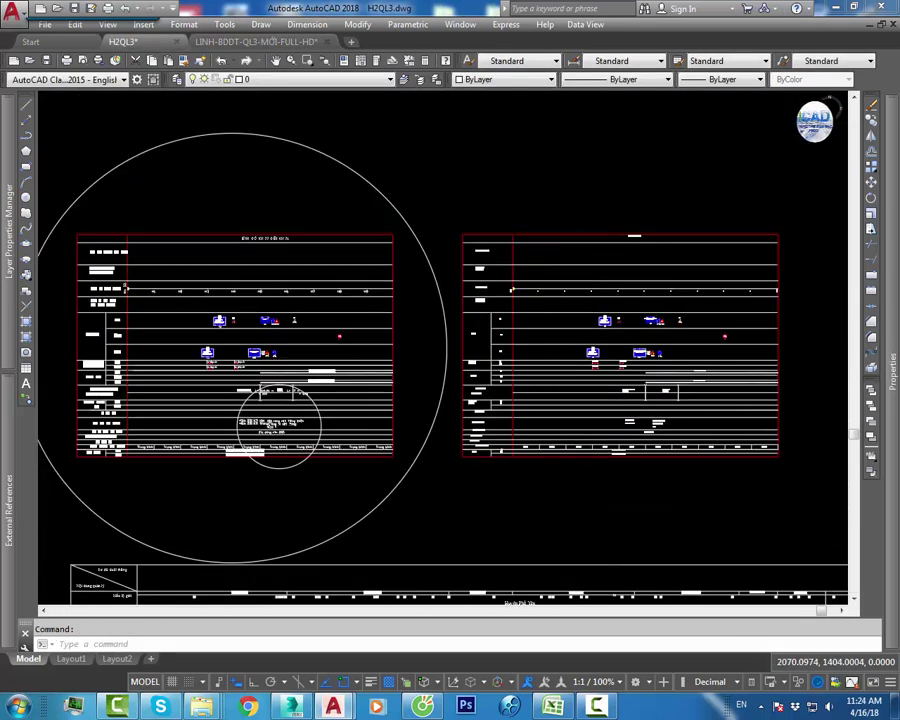
pyautogui.scroll(-2, 560, 360)
pyautogui.scroll(3, 638, 393)
pyautogui.scroll(2, 638, 393)
pyautogui.moveTo(498, 454)
pyautogui.mouseDown(button='middle')
pyautogui.moveTo(388, 180)
pyautogui.moveTo(548, 404)
pyautogui.mouseUp(button='middle')
pyautogui.scroll(3, 548, 404)
pyautogui.scroll(-3, 486, 400)
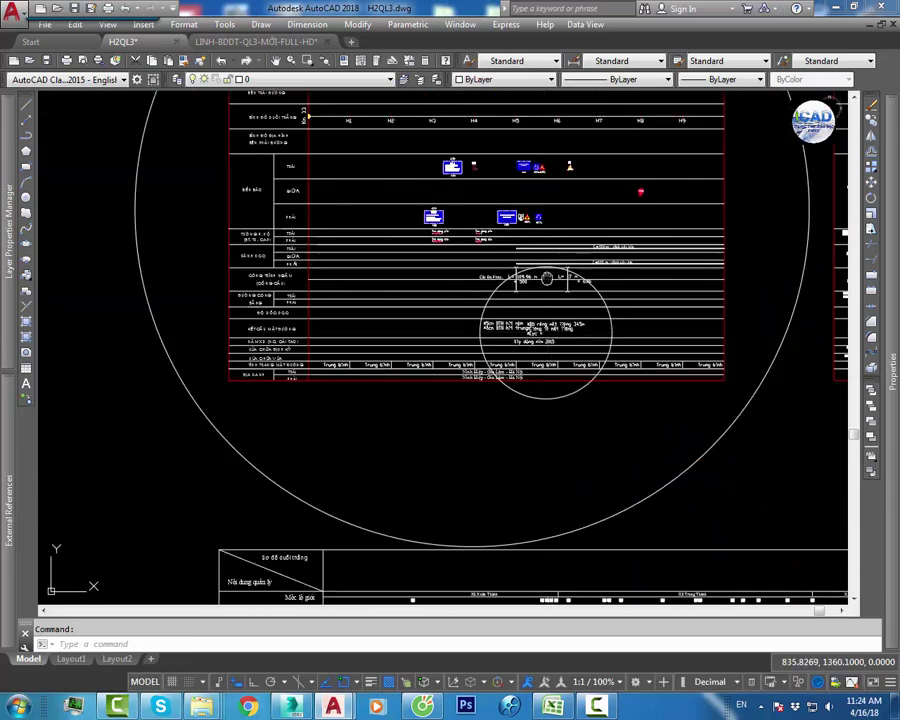
# Step: Open the Text Style dialog, move it aside, and attempt to rename Standard, dismissing the refusal
pyautogui.click(468, 60)
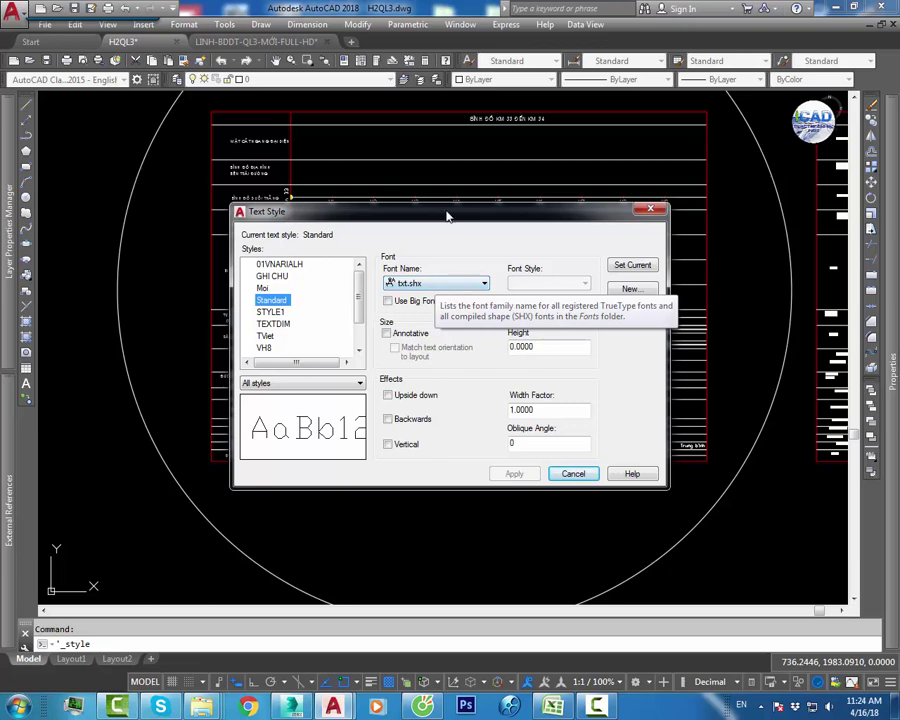
pyautogui.moveTo(447, 215)
pyautogui.mouseDown()
pyautogui.moveTo(577, 356)
pyautogui.moveTo(557, 481)
pyautogui.moveTo(539, 394)
pyautogui.moveTo(535, 500)
pyautogui.moveTo(530, 311)
pyautogui.mouseUp()
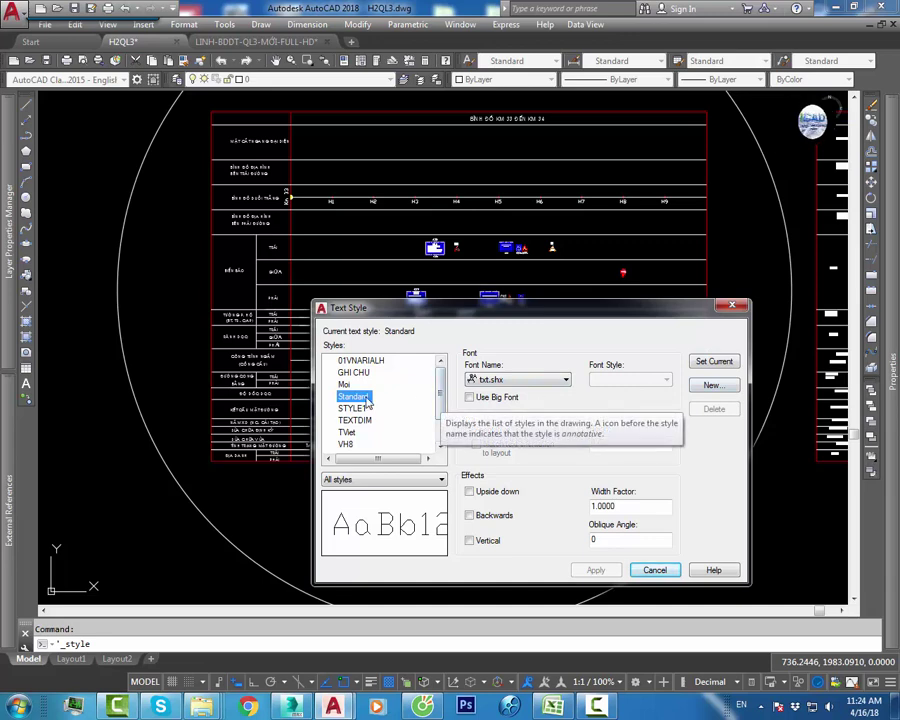
pyautogui.rightClick(367, 400)
pyautogui.click(404, 422)
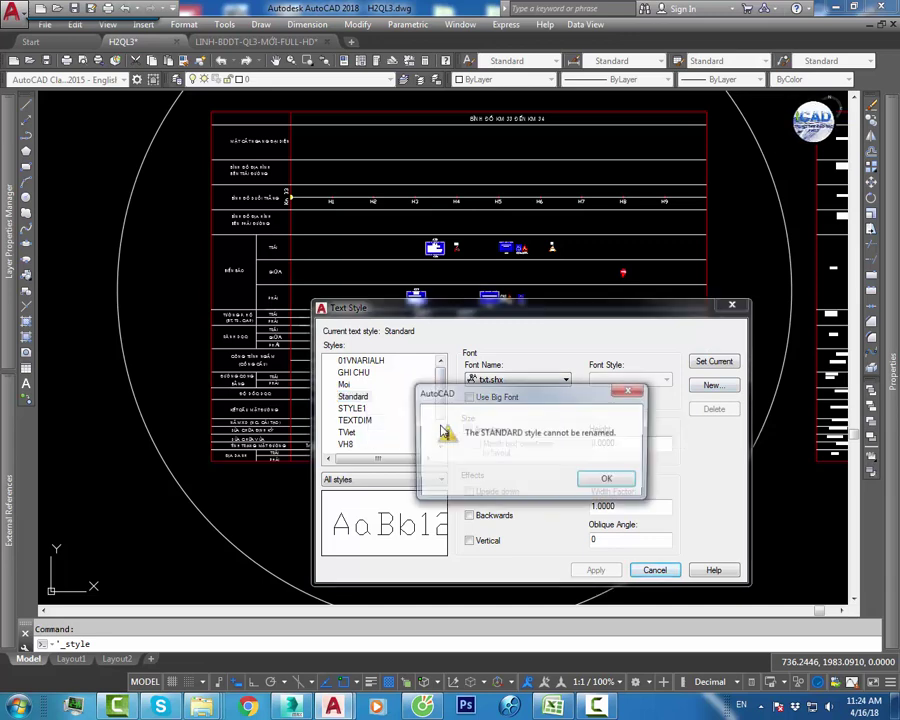
pyautogui.click(634, 393)
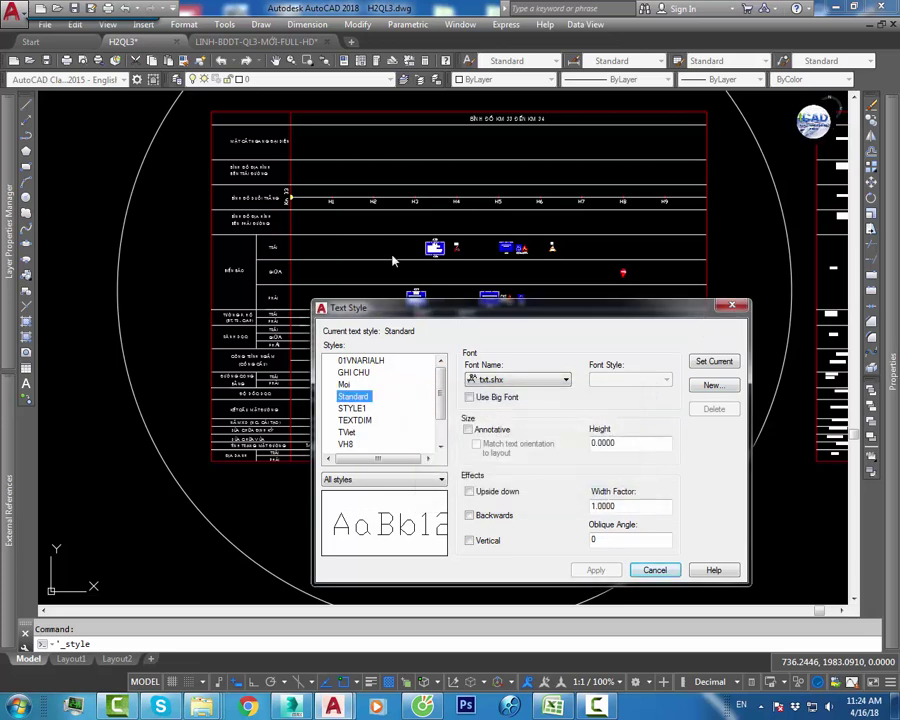
# Step: Choose .Vn3DH from the font list as the Standard style's font
pyautogui.click(494, 380)
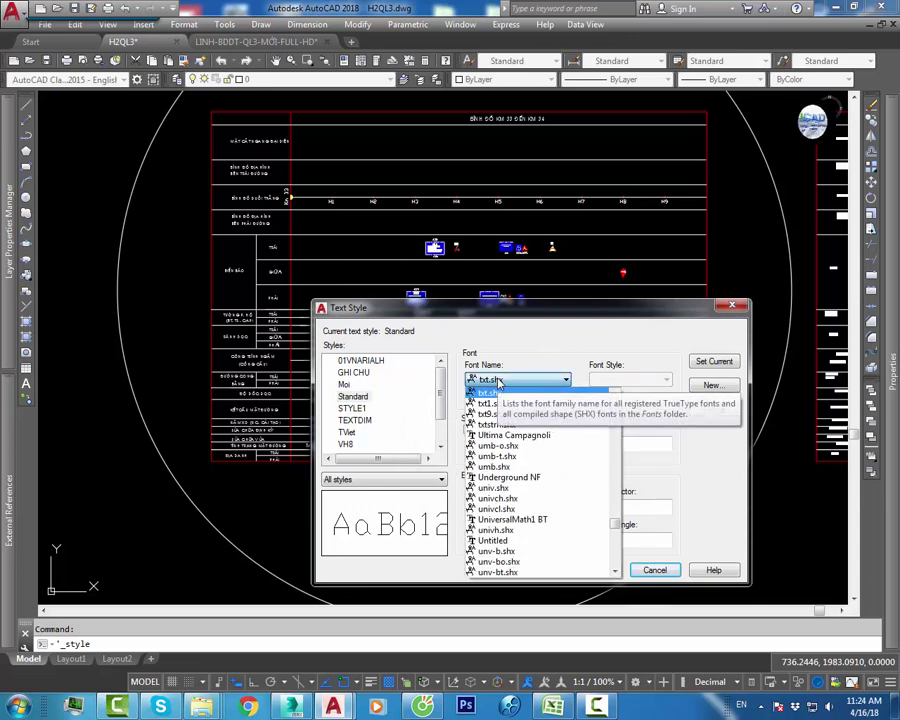
pyautogui.click(500, 381)
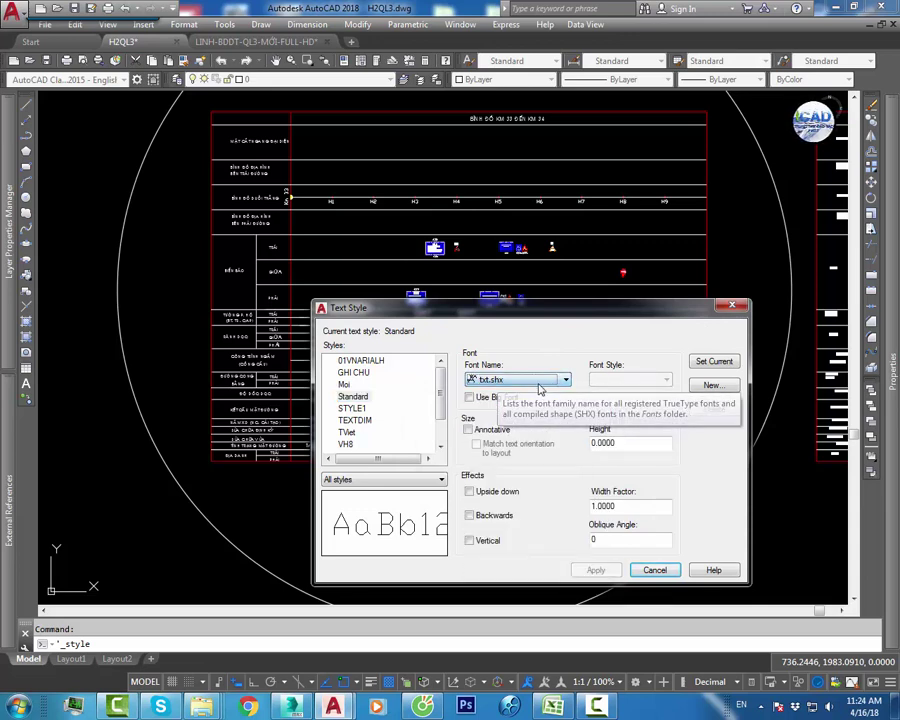
pyautogui.click(538, 380)
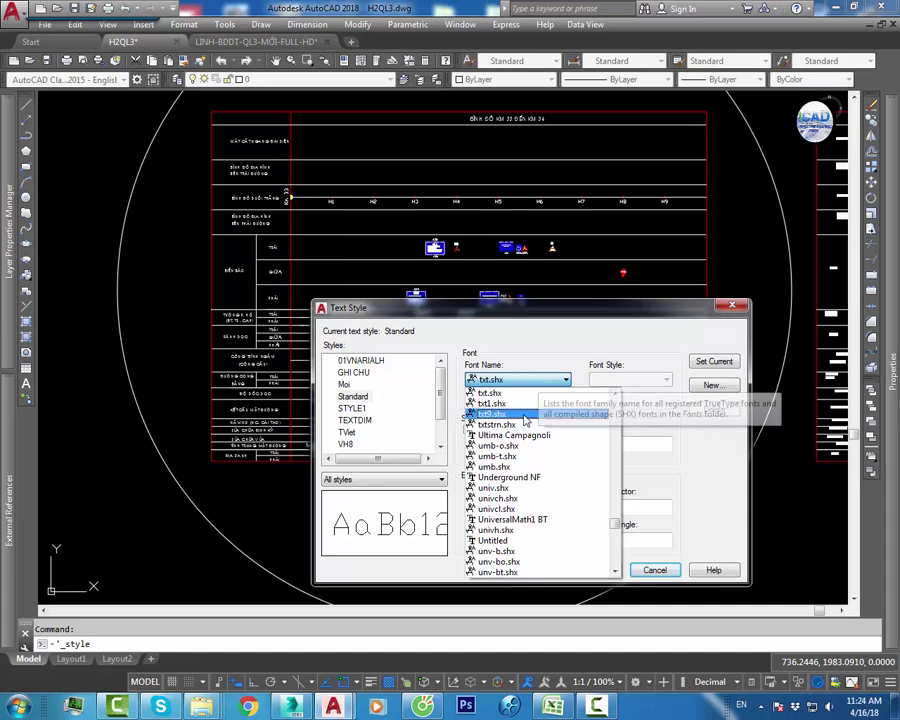
pyautogui.press('v')
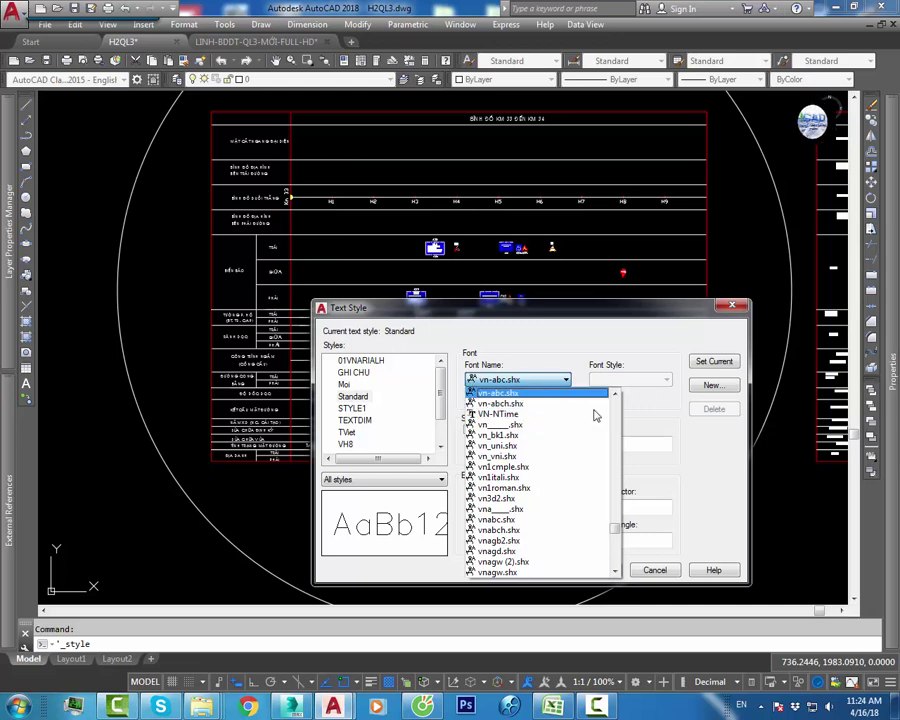
pyautogui.moveTo(619, 527)
pyautogui.mouseDown()
pyautogui.moveTo(620, 548)
pyautogui.moveTo(614, 540)
pyautogui.mouseUp()
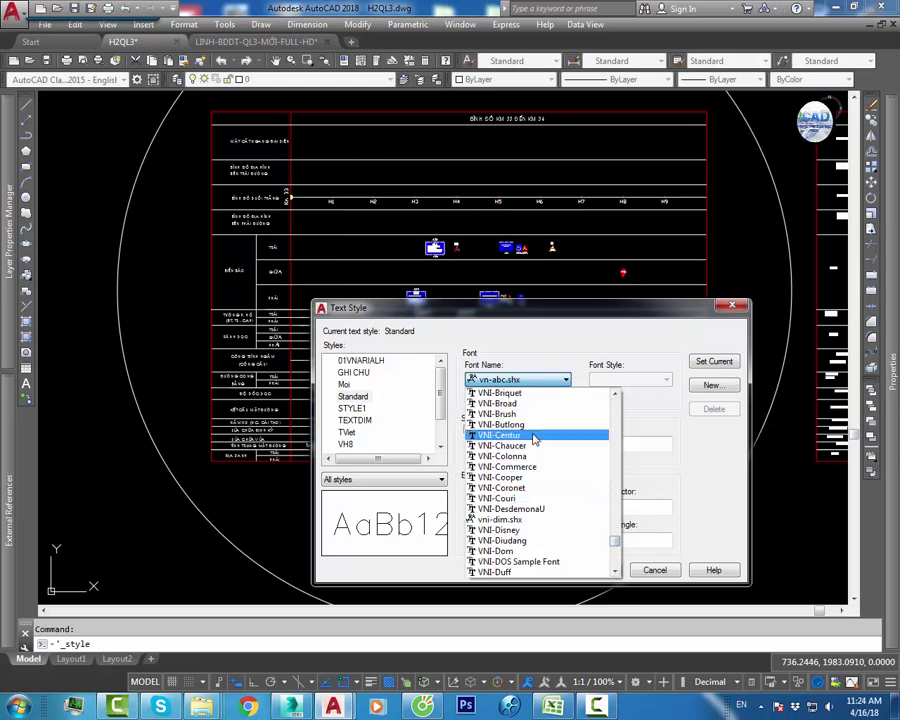
pyautogui.scroll(3, 535, 438)
pyautogui.scroll(4, 540, 450)
pyautogui.scroll(2, 549, 474)
pyautogui.scroll(1, 512, 437)
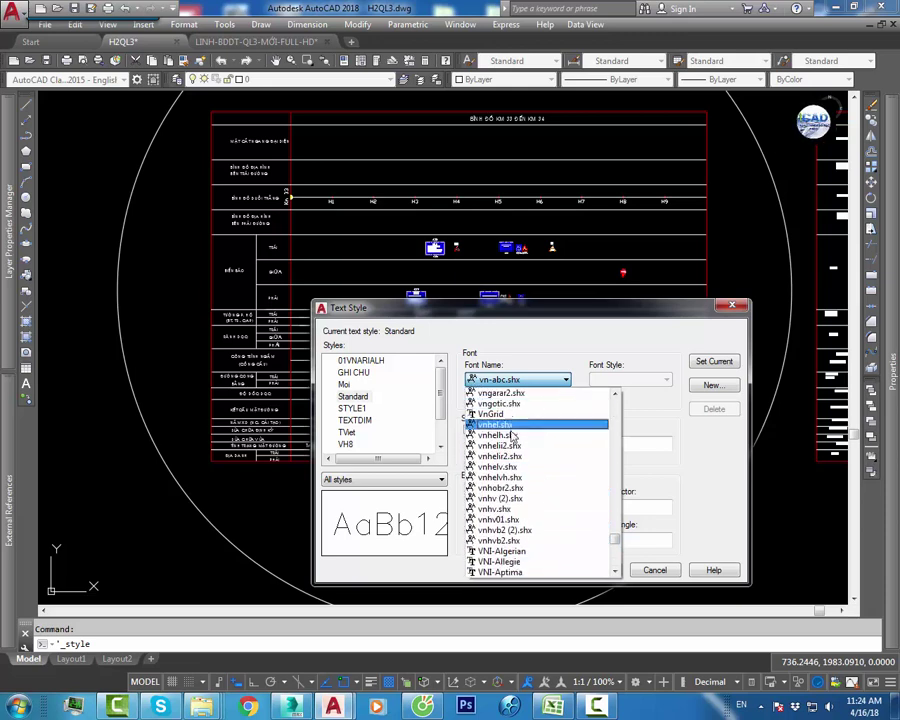
pyautogui.scroll(-4, 531, 478)
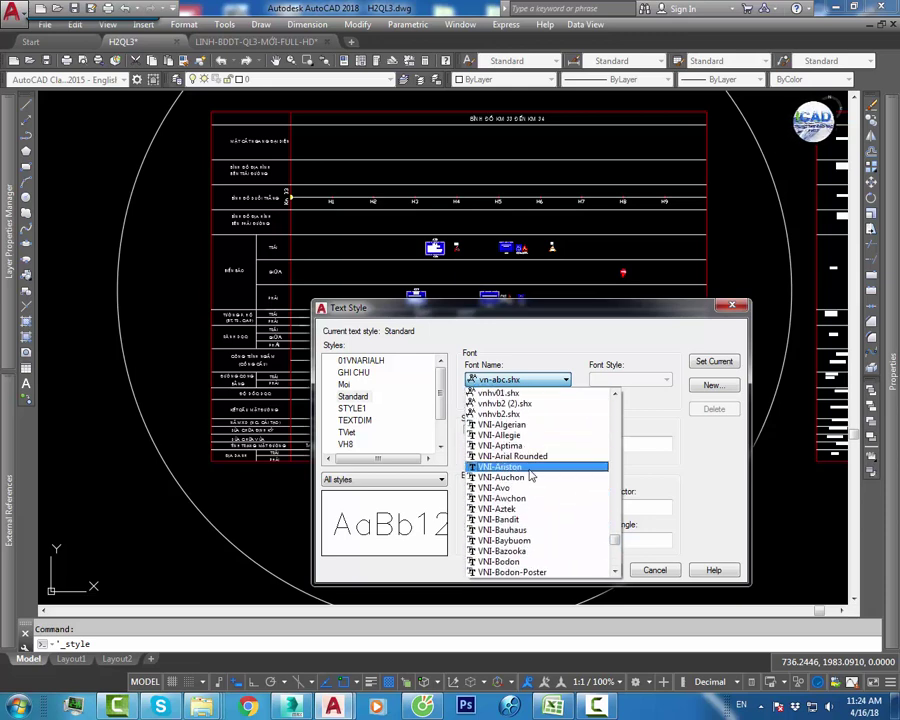
pyautogui.click(522, 380)
pyautogui.scroll(-1, 522, 383)
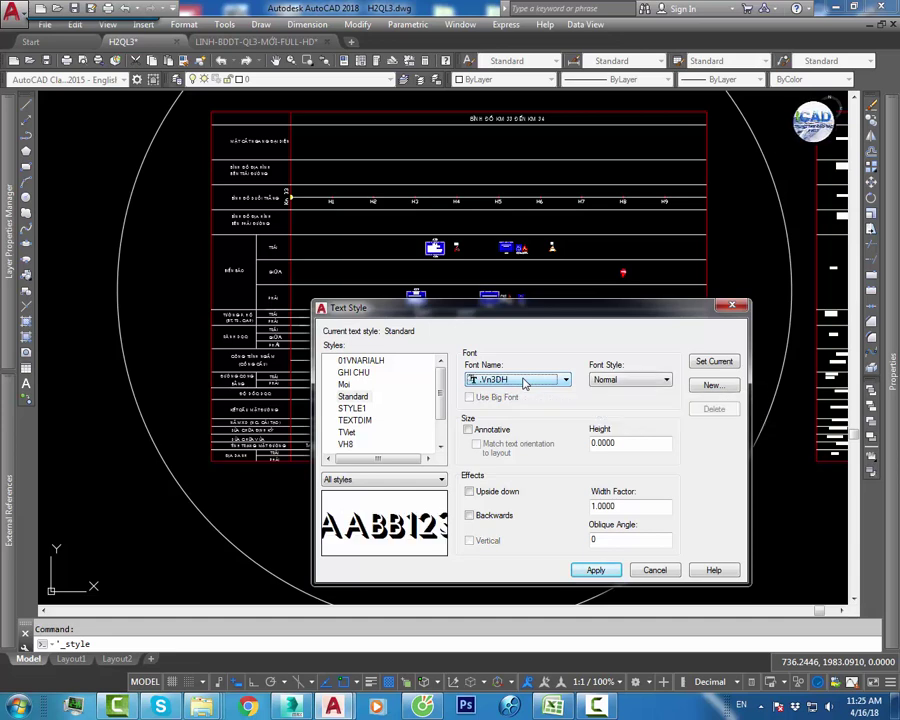
# Step: Pick .VnTime from the font list for the H2QL3 Standard text style
pyautogui.scroll(-1, 522, 383)
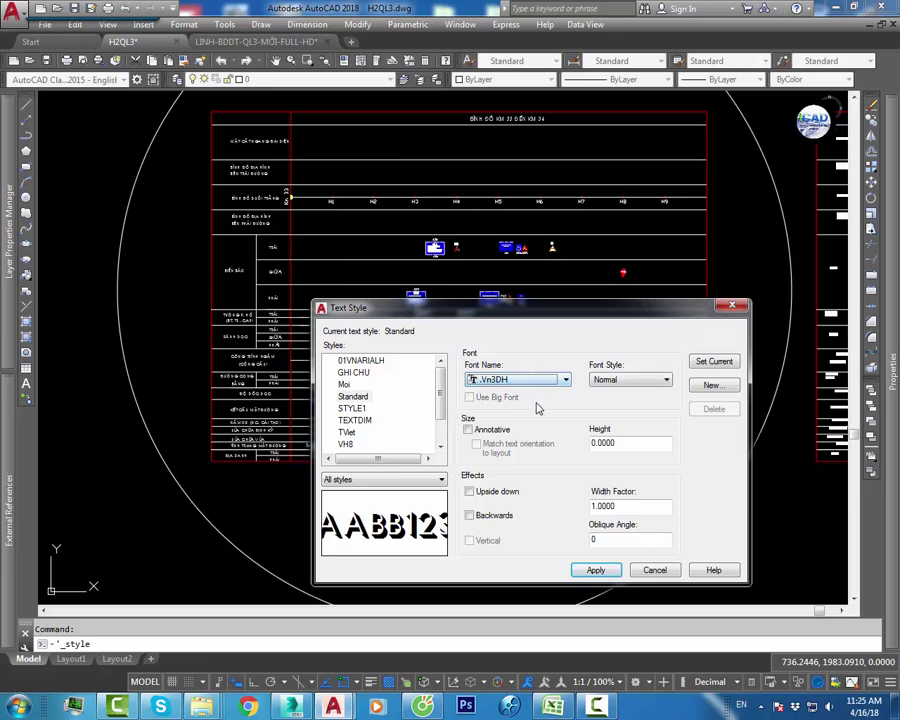
pyautogui.click(550, 381)
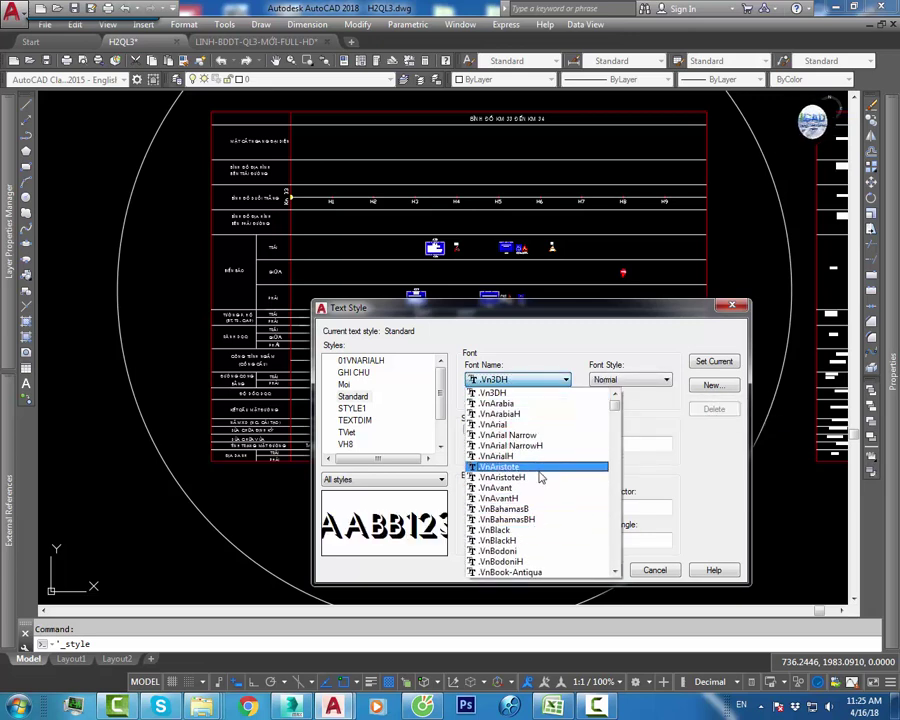
pyautogui.scroll(-1, 543, 505)
pyautogui.scroll(-1, 536, 505)
pyautogui.scroll(-2, 536, 512)
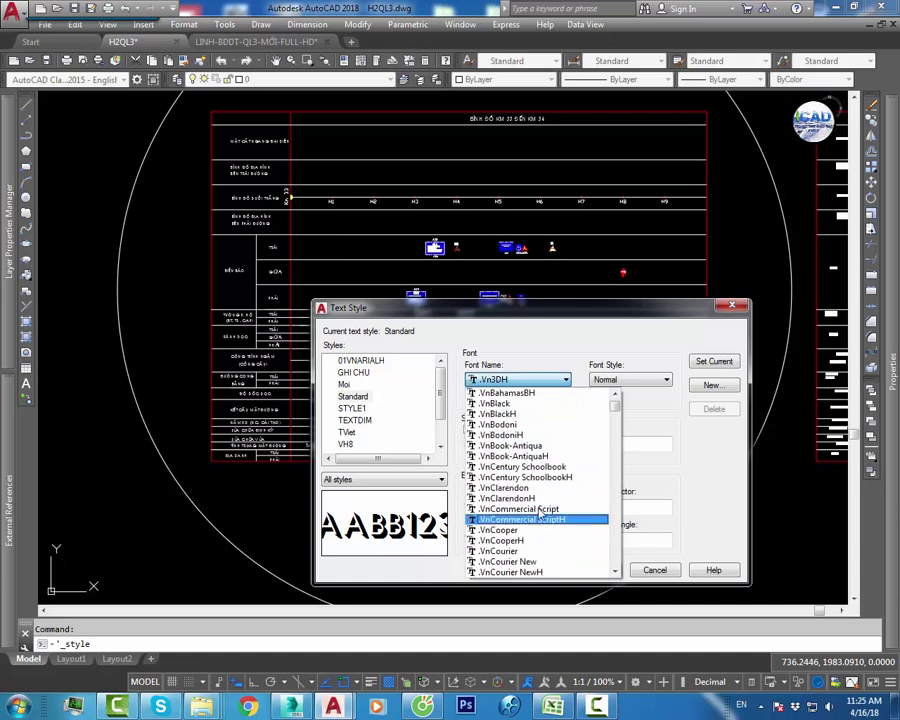
pyautogui.scroll(-2, 536, 508)
pyautogui.scroll(-2, 536, 528)
pyautogui.scroll(-3, 536, 527)
pyautogui.scroll(-2, 536, 527)
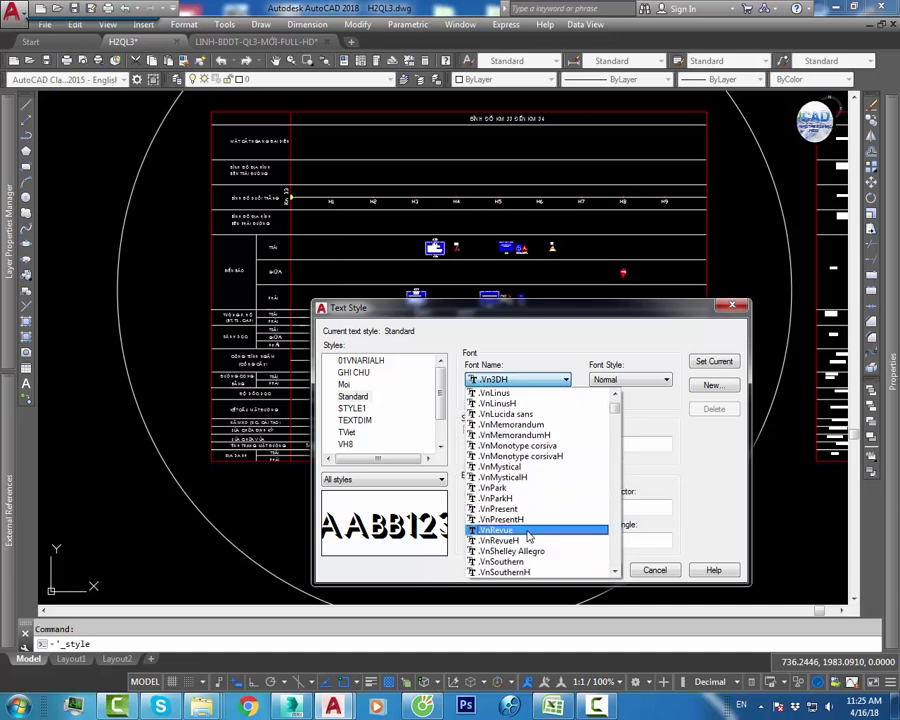
pyautogui.scroll(-4, 534, 530)
pyautogui.scroll(-4, 528, 535)
pyautogui.scroll(2, 524, 500)
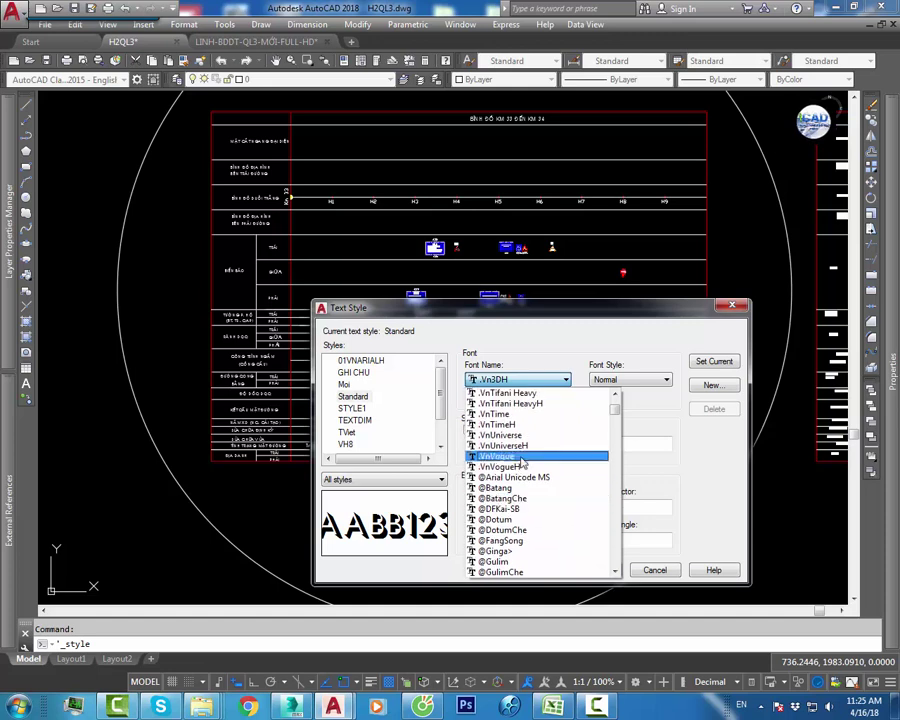
pyautogui.scroll(-1, 524, 490)
pyautogui.scroll(1, 528, 507)
pyautogui.scroll(4, 534, 503)
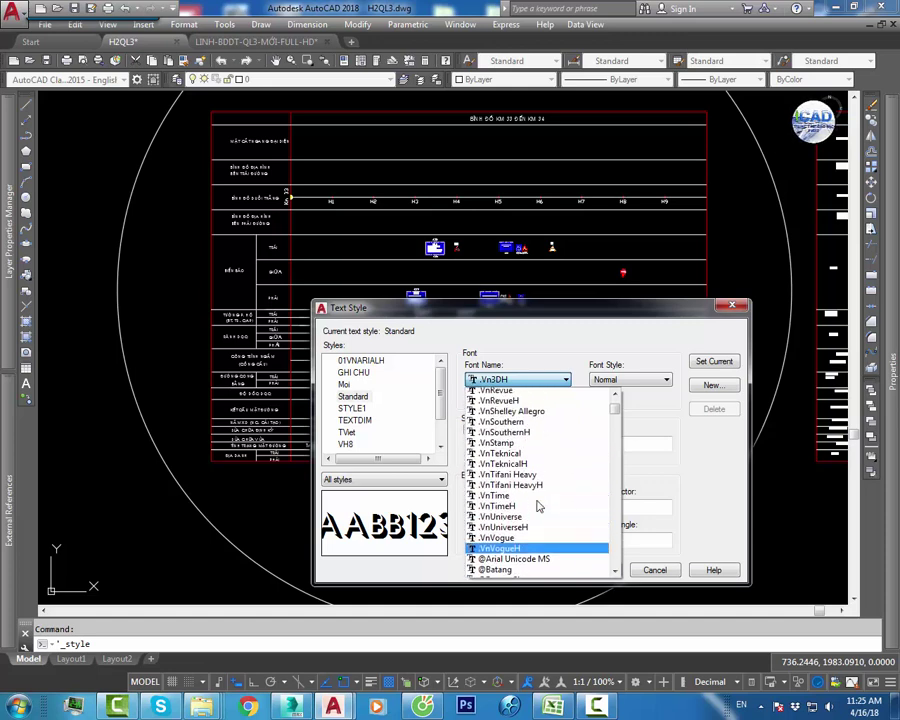
pyautogui.scroll(6, 545, 508)
pyautogui.scroll(3, 552, 510)
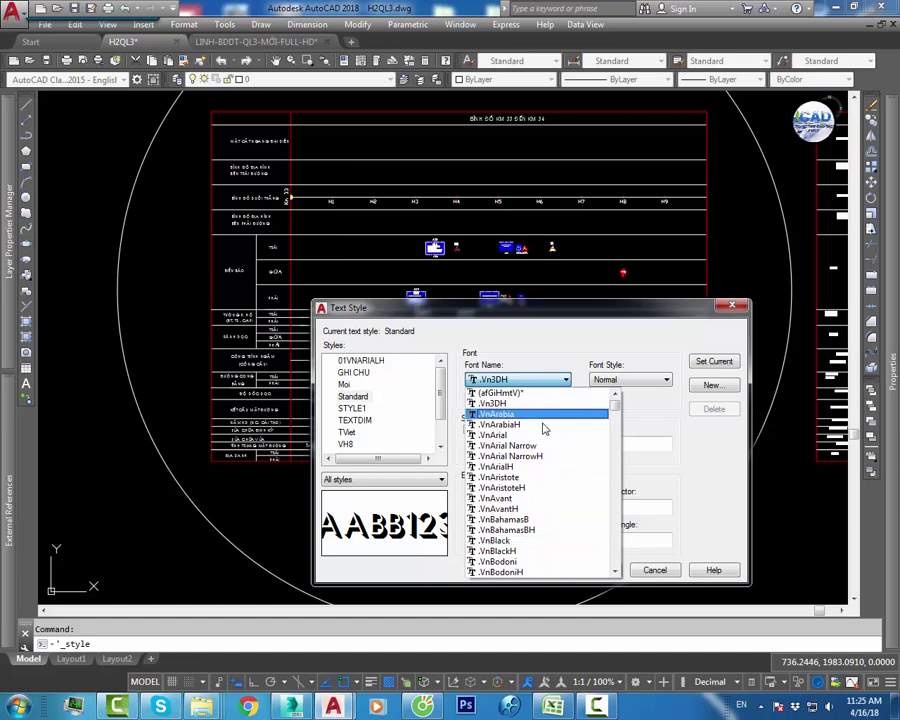
pyautogui.scroll(-1, 548, 488)
pyautogui.scroll(-4, 552, 489)
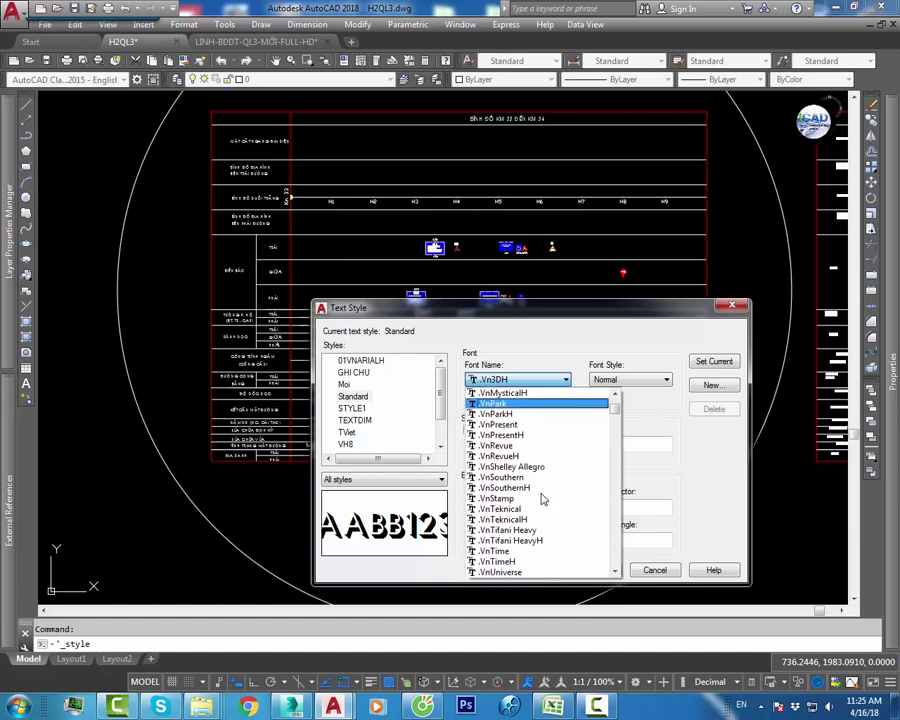
pyautogui.click(521, 459)
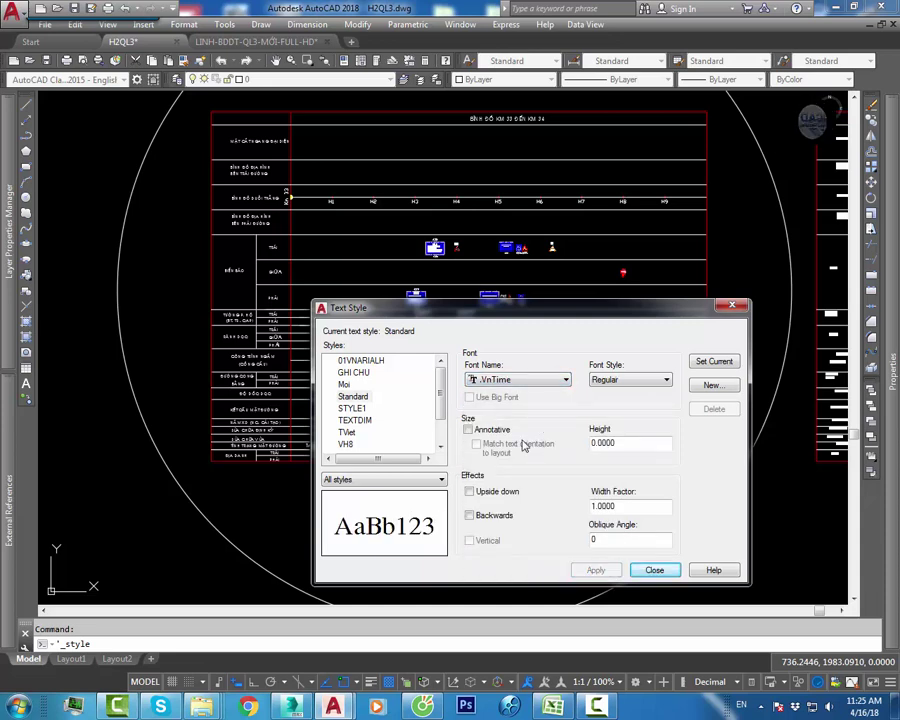
# Step: Close the Text Style dialog, pan to the notes, select two note lines, then cancel the selection
pyautogui.click(652, 570)
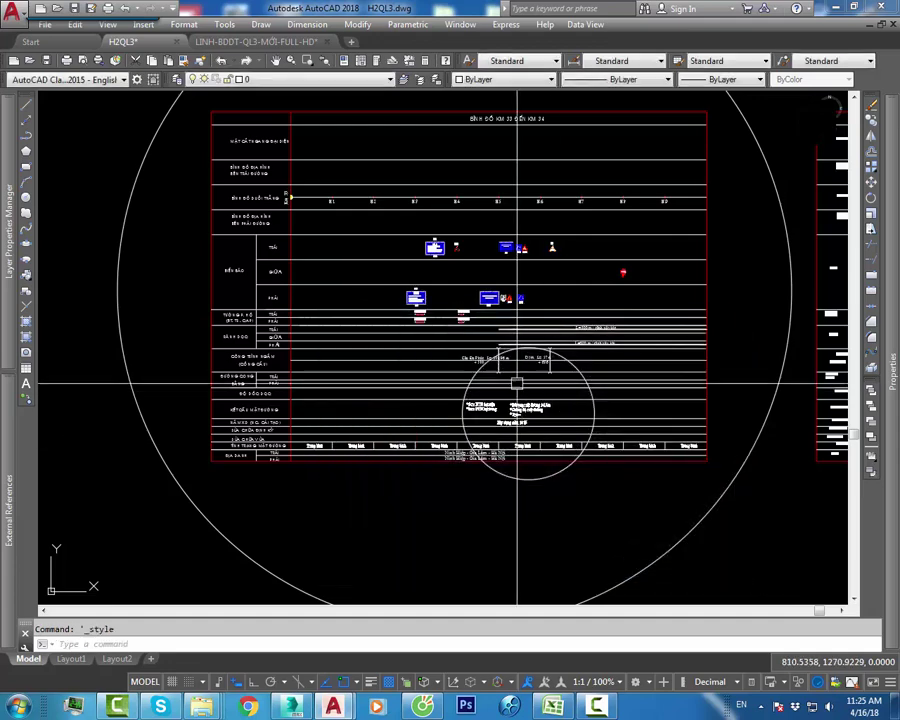
pyautogui.scroll(5, 514, 380)
pyautogui.scroll(3, 540, 405)
pyautogui.moveTo(562, 418); pyautogui.dragTo(437, 398, button='middle')
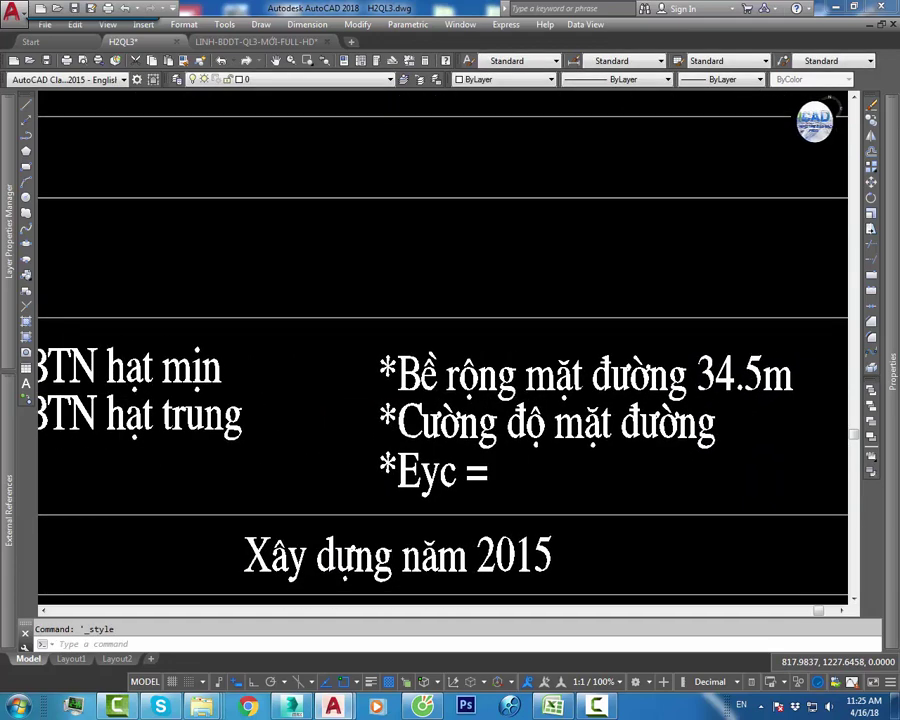
pyautogui.click(560, 447)
pyautogui.click(473, 386)
pyautogui.scroll(-5, 473, 386)
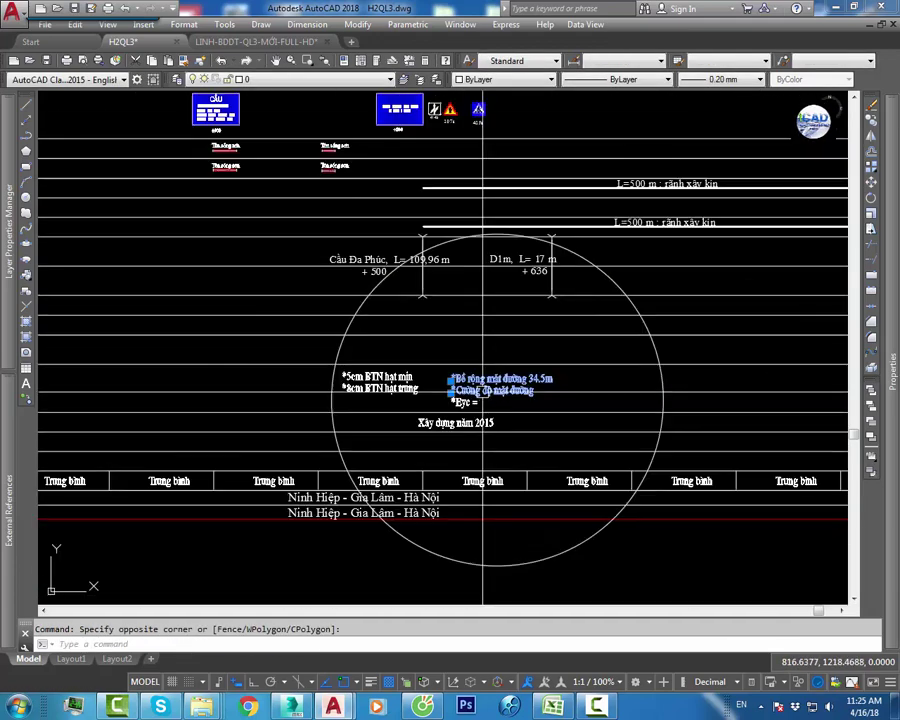
pyautogui.press('Escape')
# Step: Pan and zoom across the sheets toward the sign rows to check the Vietnamese labels
pyautogui.moveTo(526, 317); pyautogui.dragTo(543, 469, button='middle')
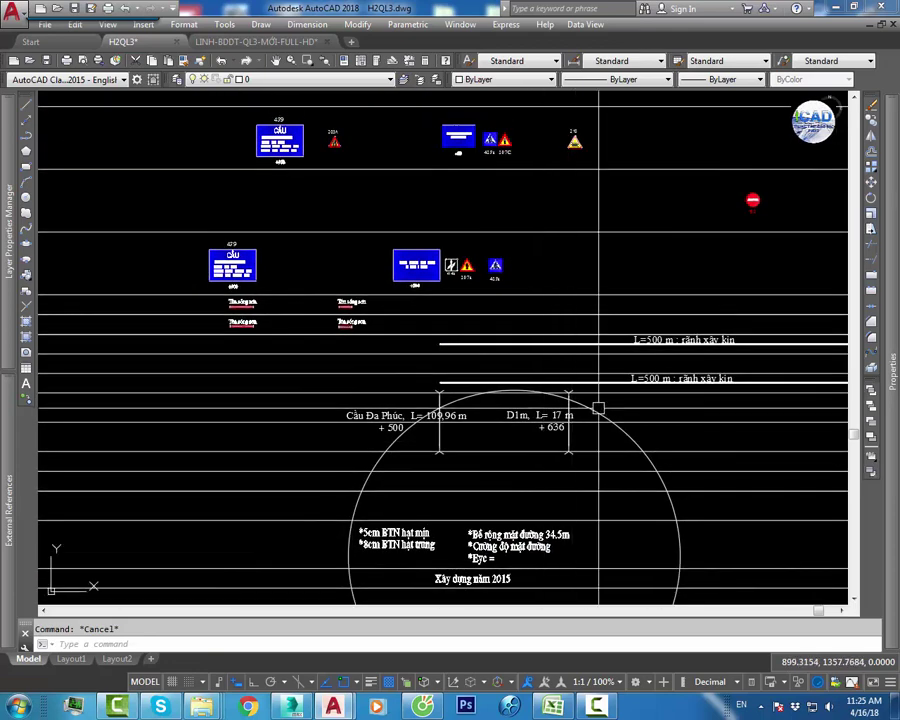
pyautogui.moveTo(598, 409); pyautogui.dragTo(620, 394, button='middle')
pyautogui.scroll(-5, 620, 394)
pyautogui.moveTo(578, 472); pyautogui.dragTo(556, 394, button='middle')
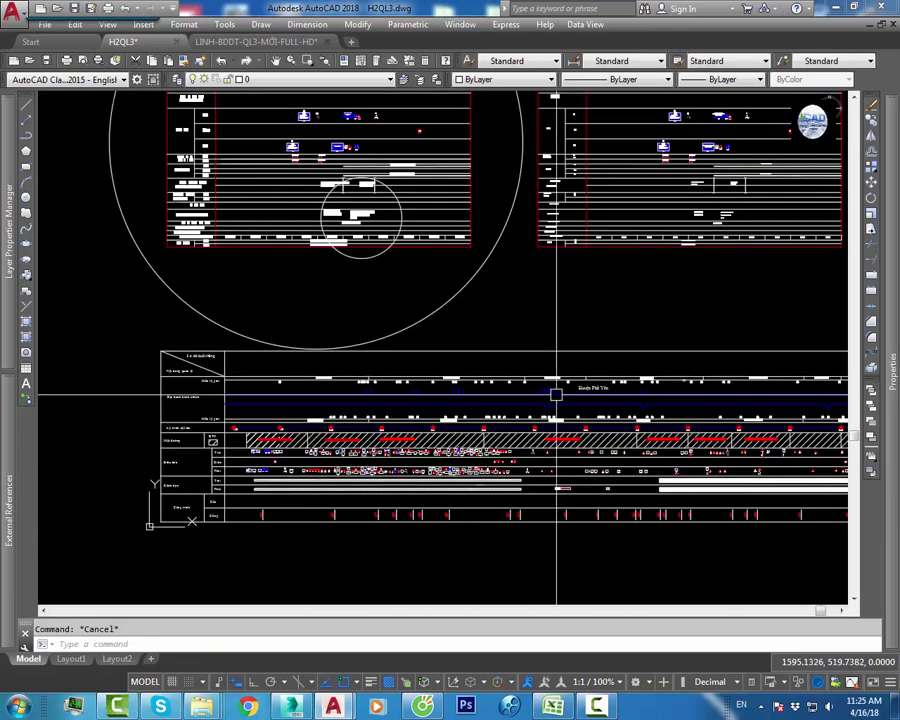
pyautogui.scroll(3, 470, 430)
pyautogui.scroll(3, 440, 450)
pyautogui.scroll(3, 440, 462)
pyautogui.scroll(2, 437, 459)
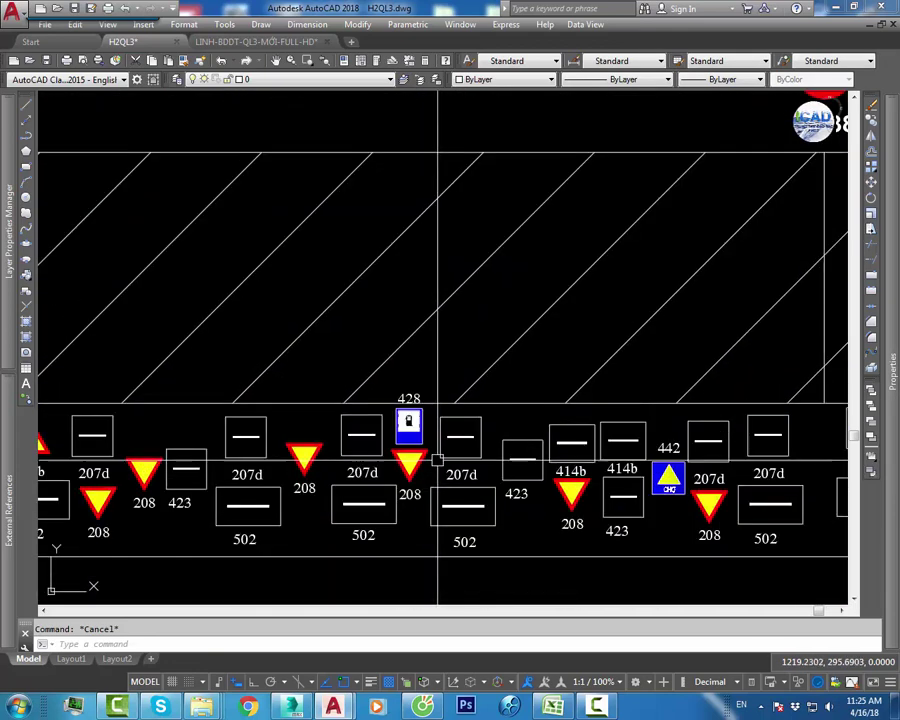
pyautogui.scroll(-6, 437, 459)
pyautogui.scroll(5, 412, 306)
pyautogui.scroll(-5, 421, 327)
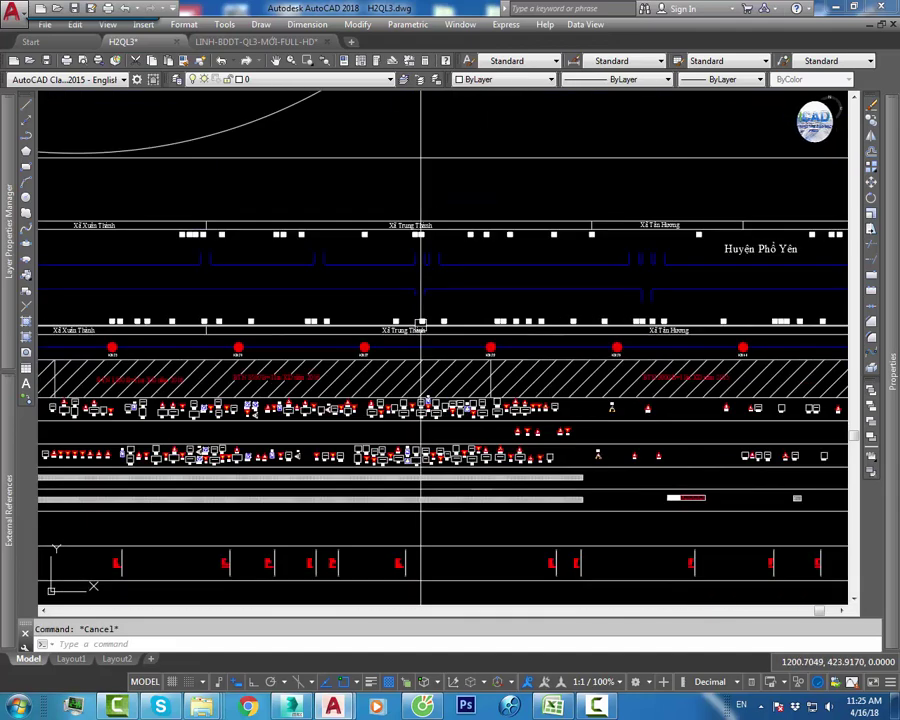
pyautogui.scroll(-5, 421, 324)
pyautogui.scroll(2, 748, 410)
# Step: Bring the 'Sơ đồ quản lý tuyến QL3' title and sheet frames into view
pyautogui.moveTo(649, 348); pyautogui.dragTo(414, 348, button='middle')
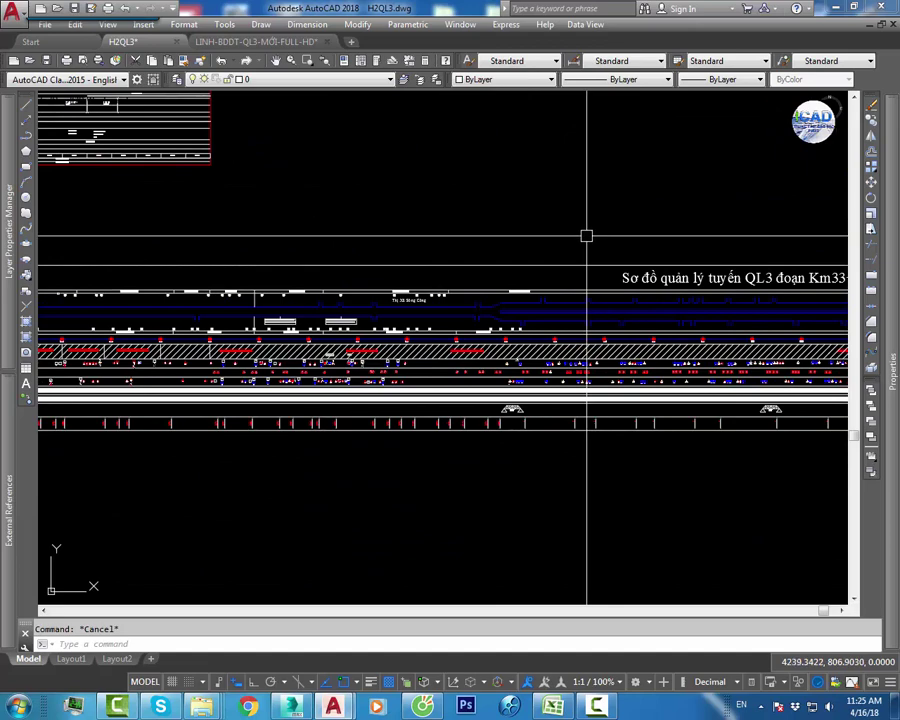
pyautogui.moveTo(586, 236); pyautogui.dragTo(733, 426, button='middle')
pyautogui.scroll(1, 490, 314)
pyautogui.scroll(5, 520, 354)
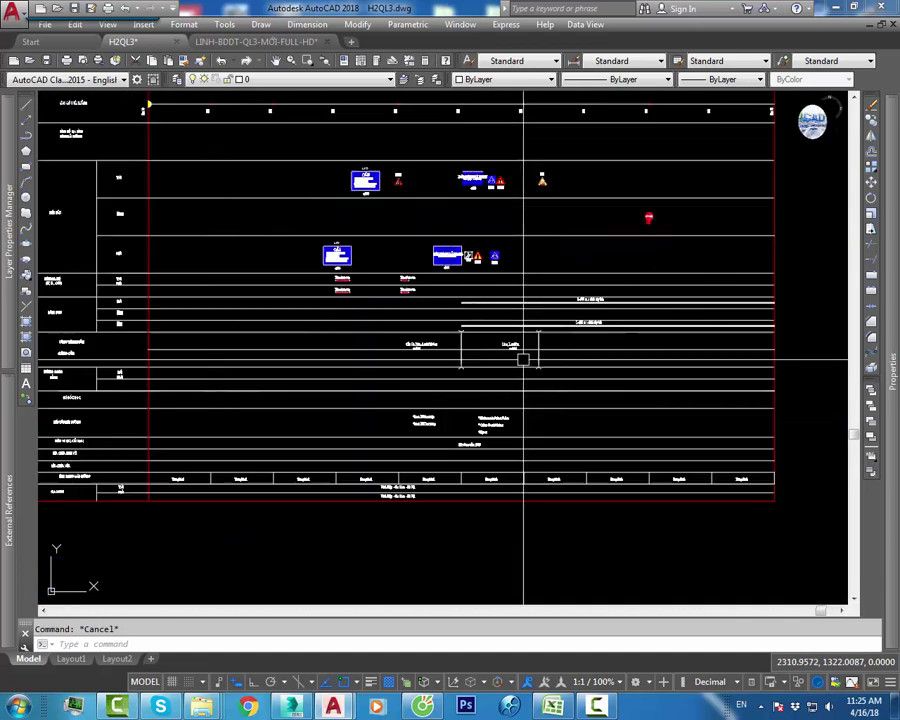
pyautogui.scroll(3, 443, 353)
pyautogui.scroll(-2, 486, 382)
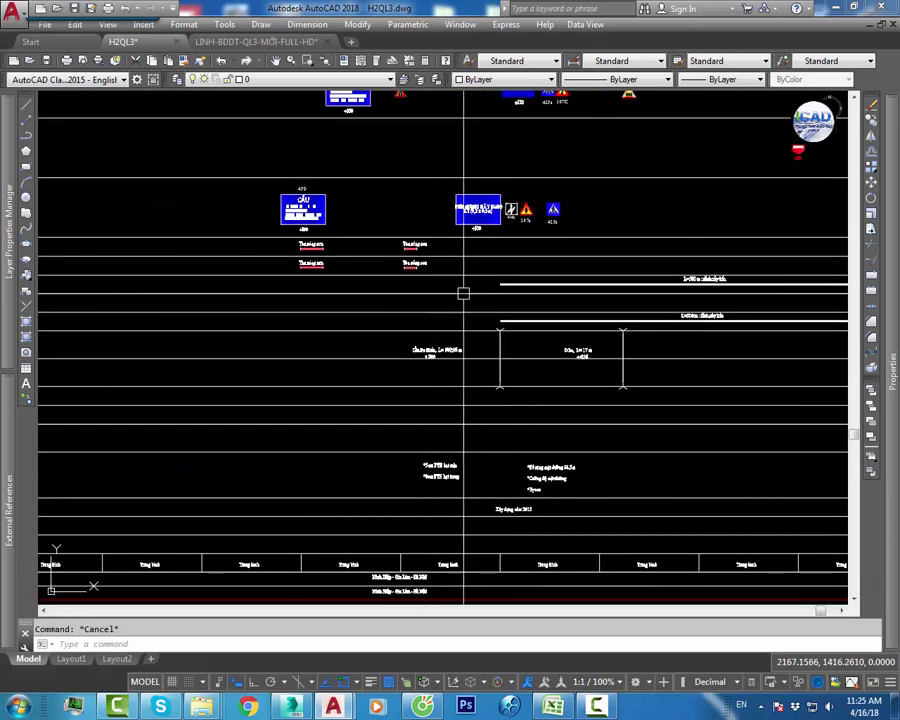
pyautogui.scroll(-3, 425, 332)
# Step: Zoom into the left sheet's table to read notes like 'Cầu Đa Phúc'
pyautogui.moveTo(323, 420)
pyautogui.mouseDown(button='middle')
pyautogui.moveTo(650, 430)
pyautogui.moveTo(314, 420)
pyautogui.mouseUp(button='middle')
pyautogui.scroll(6, 467, 384)
pyautogui.scroll(2, 613, 416)
pyautogui.scroll(4, 500, 380)
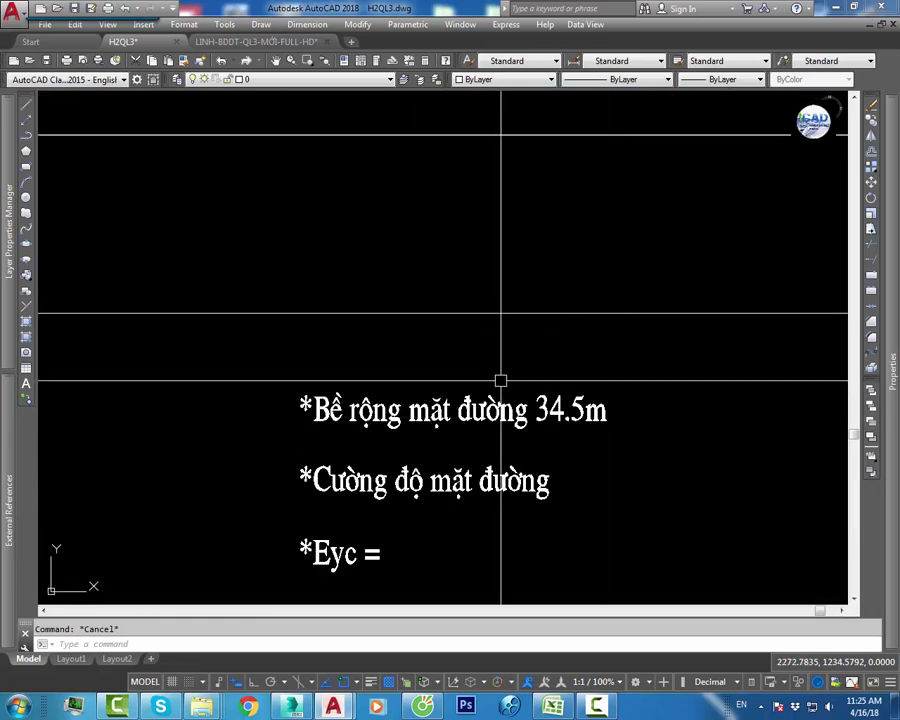
pyautogui.scroll(-8, 470, 420)
pyautogui.scroll(5, 461, 428)
pyautogui.scroll(-4, 461, 428)
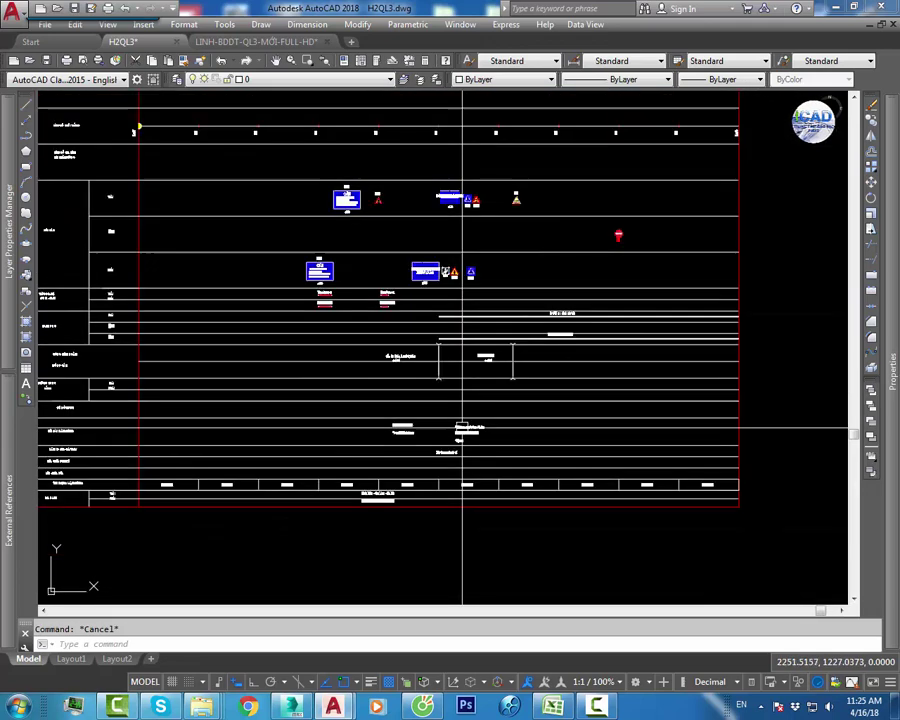
pyautogui.scroll(-1, 462, 420)
pyautogui.scroll(-3, 518, 290)
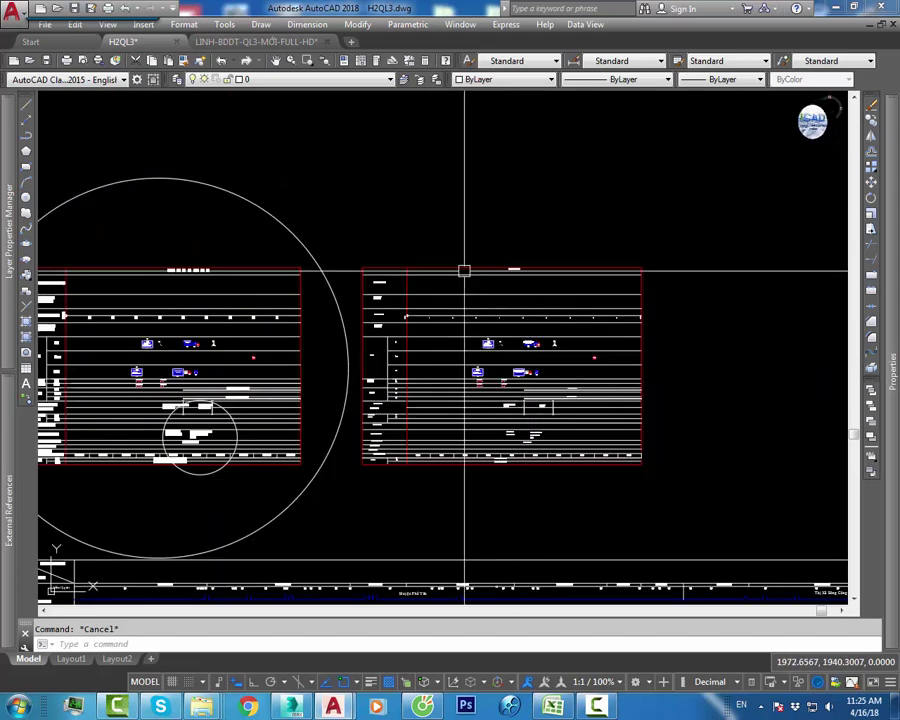
pyautogui.scroll(3, 550, 404)
pyautogui.scroll(2, 713, 352)
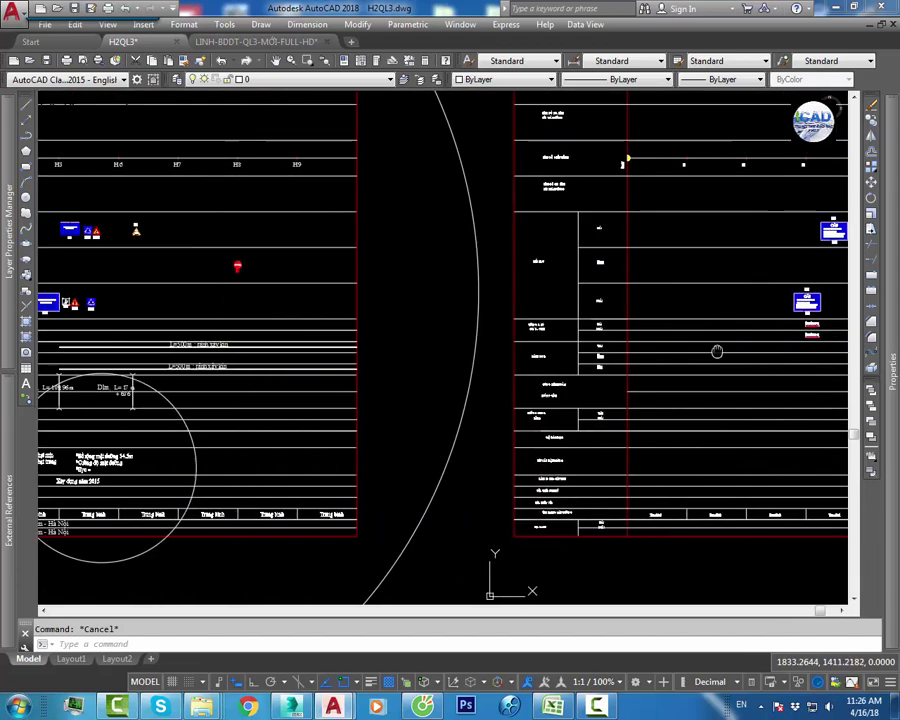
pyautogui.moveTo(713, 352); pyautogui.dragTo(850, 360, button='middle')
pyautogui.scroll(4, 477, 472)
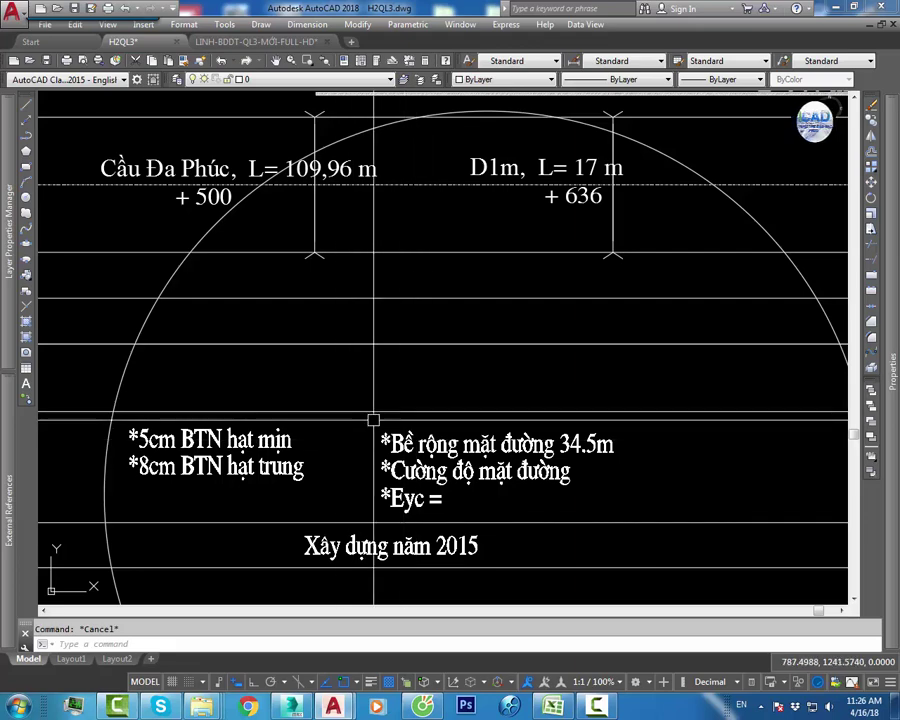
pyautogui.scroll(-5, 473, 347)
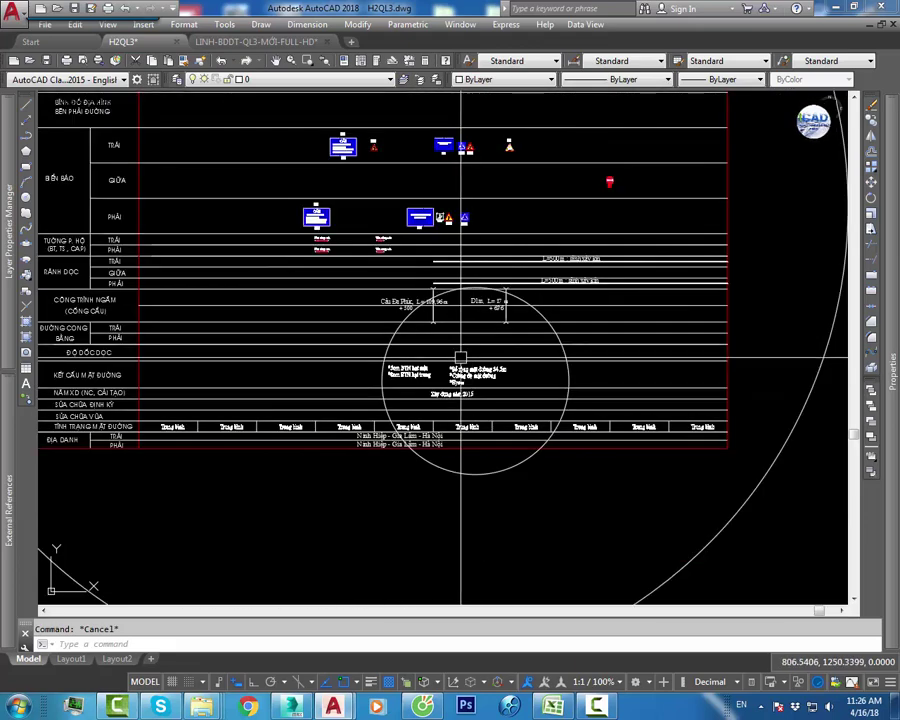
pyautogui.scroll(-2, 460, 357)
pyautogui.moveTo(512, 406); pyautogui.dragTo(484, 337, button='middle')
pyautogui.scroll(5, 484, 337)
pyautogui.scroll(2, 410, 385)
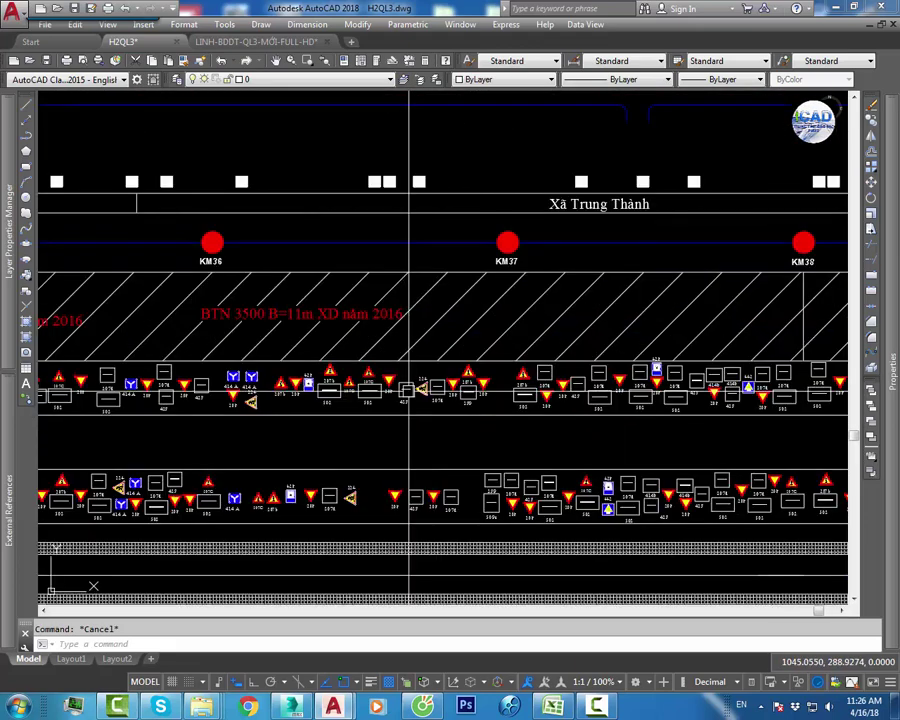
pyautogui.scroll(-2, 663, 362)
pyautogui.moveTo(660, 370)
pyautogui.mouseDown(button='middle')
pyautogui.moveTo(550, 370)
pyautogui.moveTo(631, 454)
pyautogui.mouseUp(button='middle')
pyautogui.scroll(4, 600, 374)
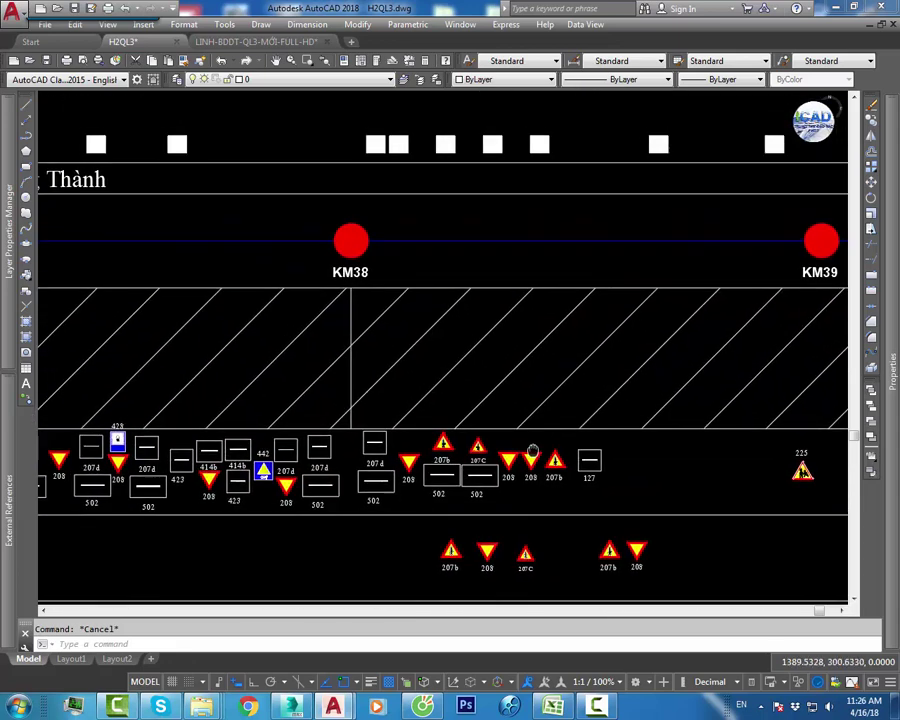
pyautogui.scroll(-2, 362, 273)
pyautogui.moveTo(362, 273); pyautogui.dragTo(518, 315, button='middle')
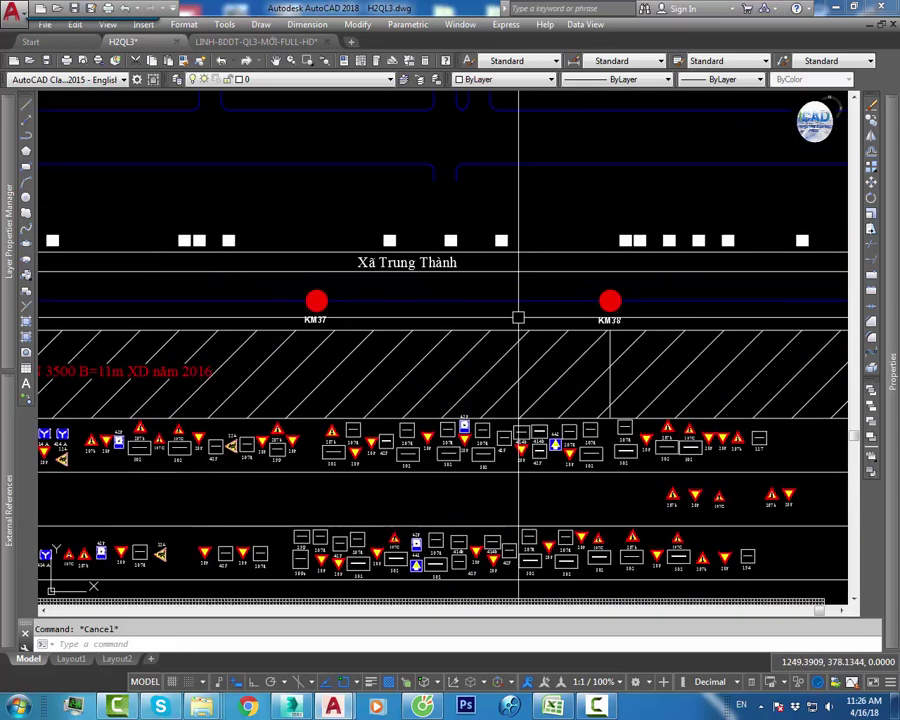
pyautogui.scroll(3, 414, 257)
pyautogui.scroll(-5, 424, 288)
pyautogui.scroll(-4, 610, 343)
pyautogui.scroll(-3, 610, 343)
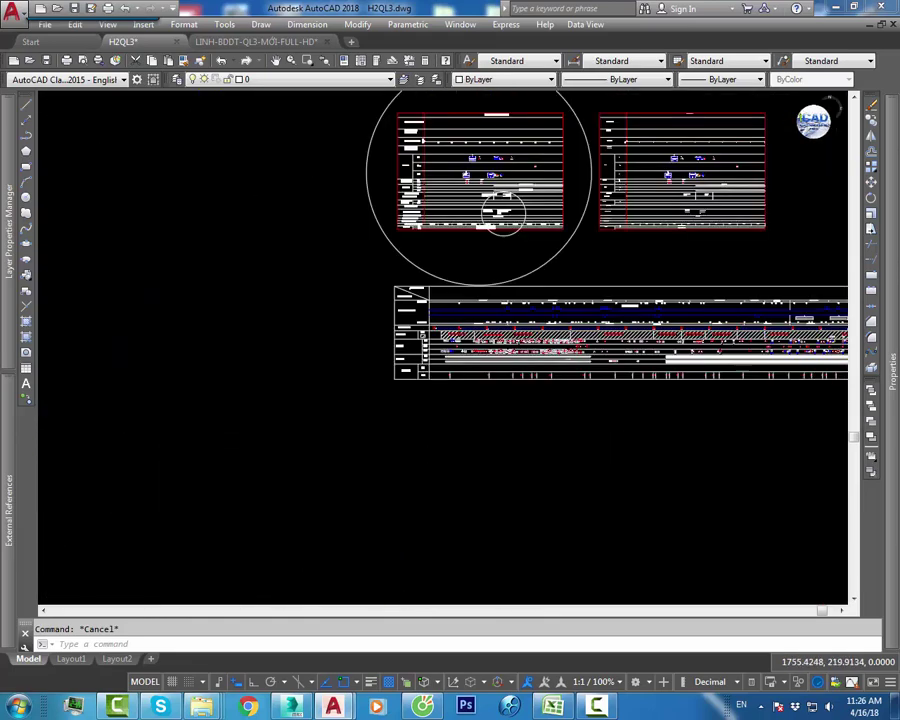
pyautogui.scroll(-2, 480, 180)
pyautogui.moveTo(370, 300)
pyautogui.mouseDown(button='middle')
pyautogui.moveTo(516, 261)
pyautogui.moveTo(557, 272)
pyautogui.mouseUp(button='middle')
pyautogui.moveTo(447, 255); pyautogui.dragTo(522, 270, button='middle')
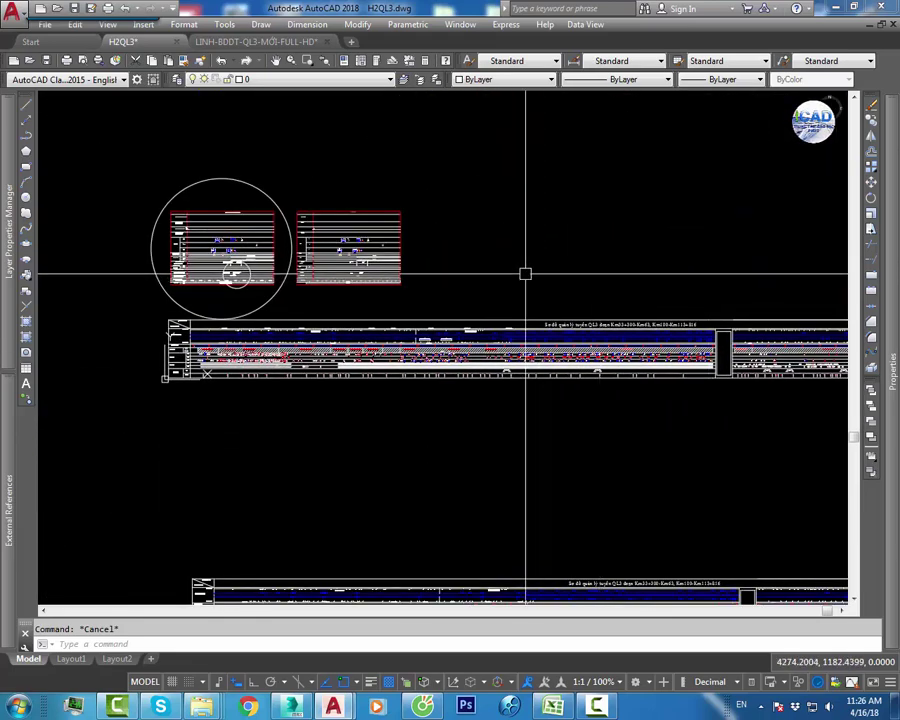
pyautogui.scroll(4, 210, 300)
pyautogui.moveTo(210, 300); pyautogui.dragTo(320, 350, button='middle')
pyautogui.scroll(4, 444, 322)
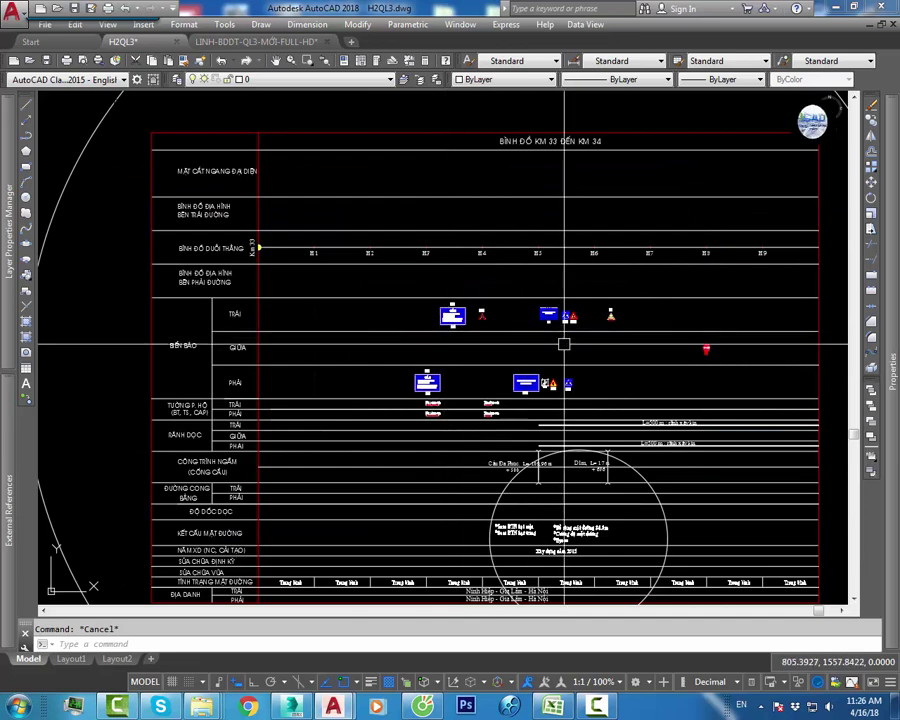
pyautogui.moveTo(562, 343)
pyautogui.mouseDown(button='middle')
pyautogui.moveTo(529, 276)
pyautogui.moveTo(270, 310)
pyautogui.mouseUp(button='middle')
pyautogui.scroll(-2, 529, 274)
pyautogui.moveTo(600, 310); pyautogui.dragTo(520, 315, button='middle')
pyautogui.moveTo(769, 328); pyautogui.dragTo(549, 328, button='middle')
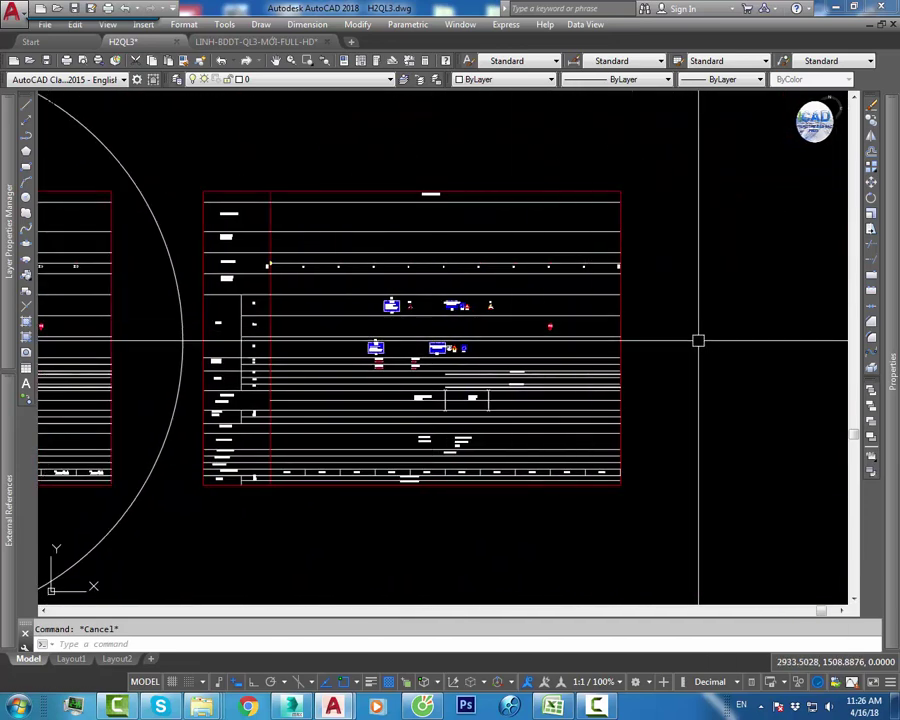